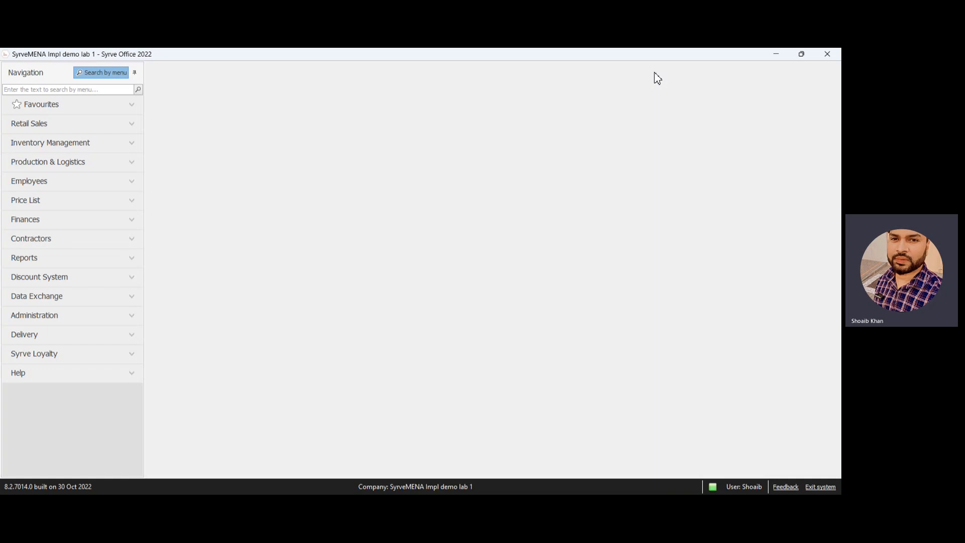
# Open the Items list under Inventory Management and add a SHISHA category to the categories of items and products
pyautogui.click(133, 149)
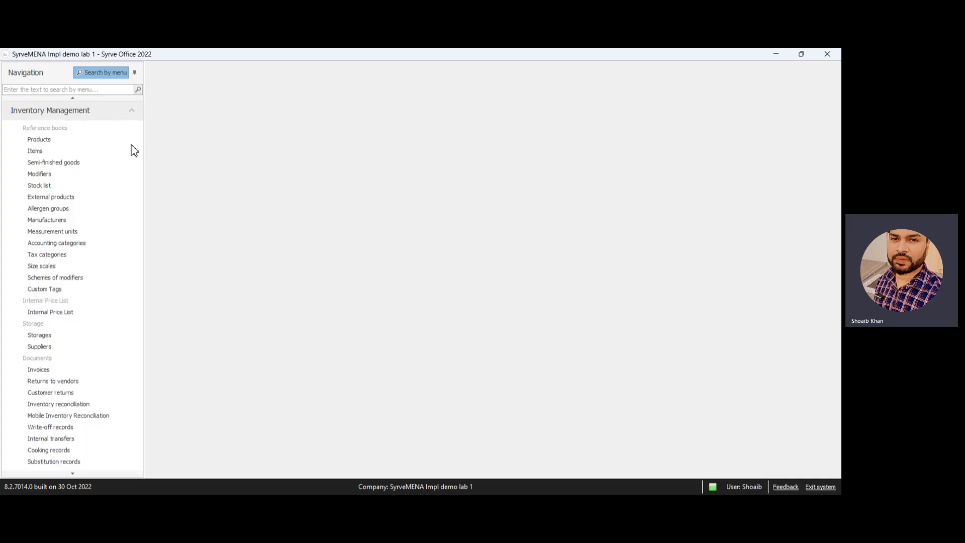
pyautogui.click(35, 151)
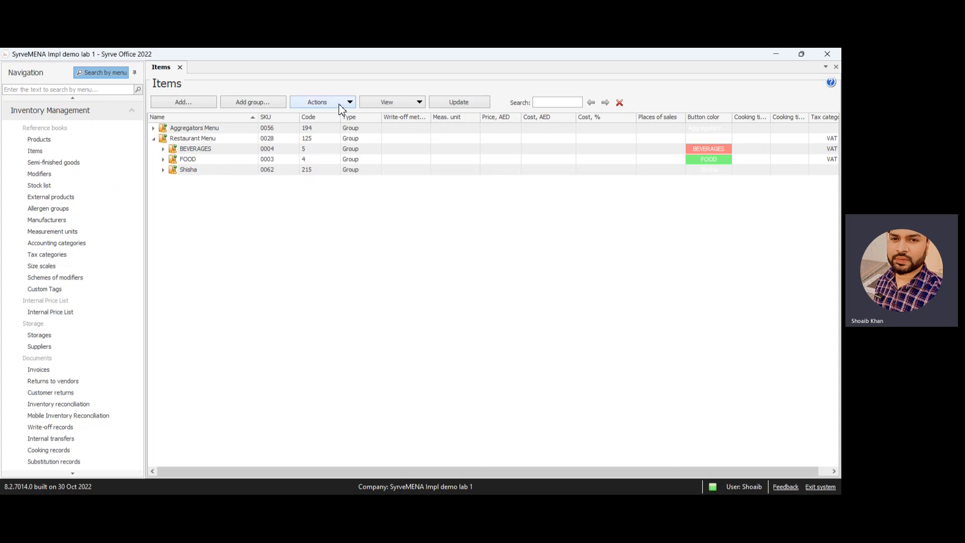
pyautogui.click(340, 103)
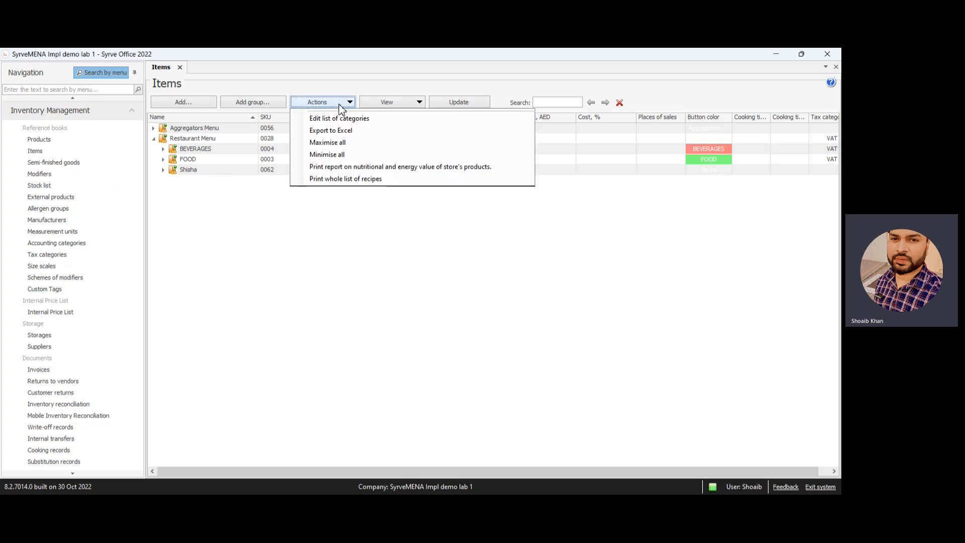
pyautogui.click(340, 120)
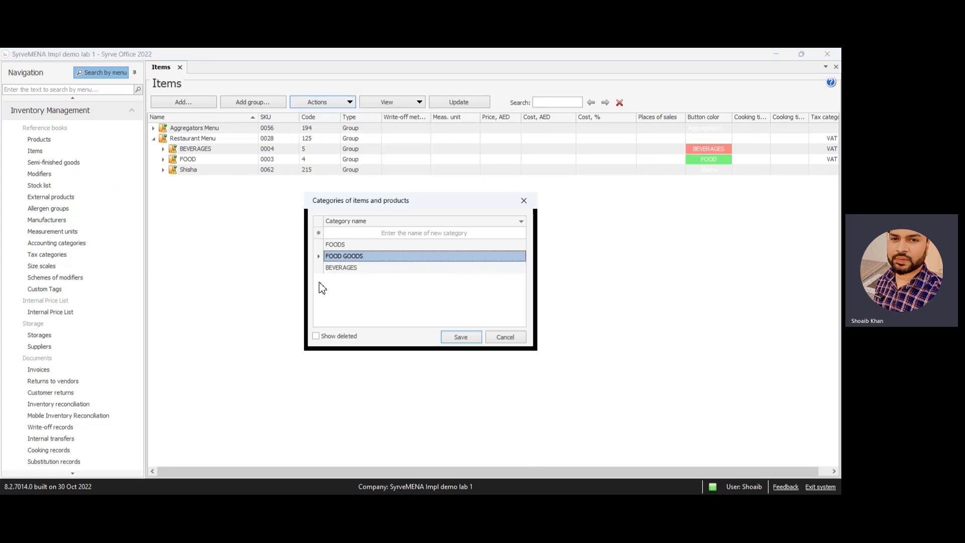
pyautogui.click(363, 233)
pyautogui.write('SHISHA')
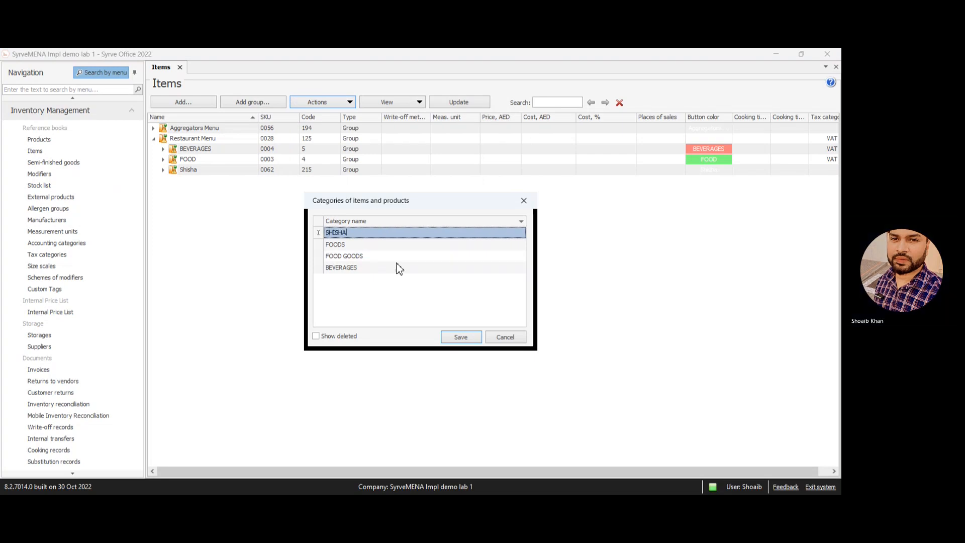
pyautogui.click(462, 341)
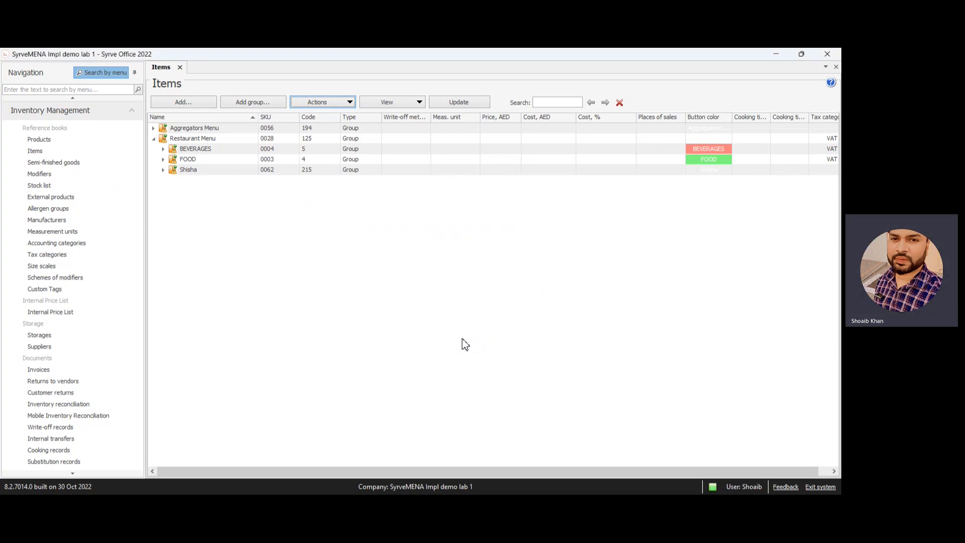
# Reopen the list of item and product categories to check its entries, and close it
pyautogui.click(349, 103)
pyautogui.click(355, 124)
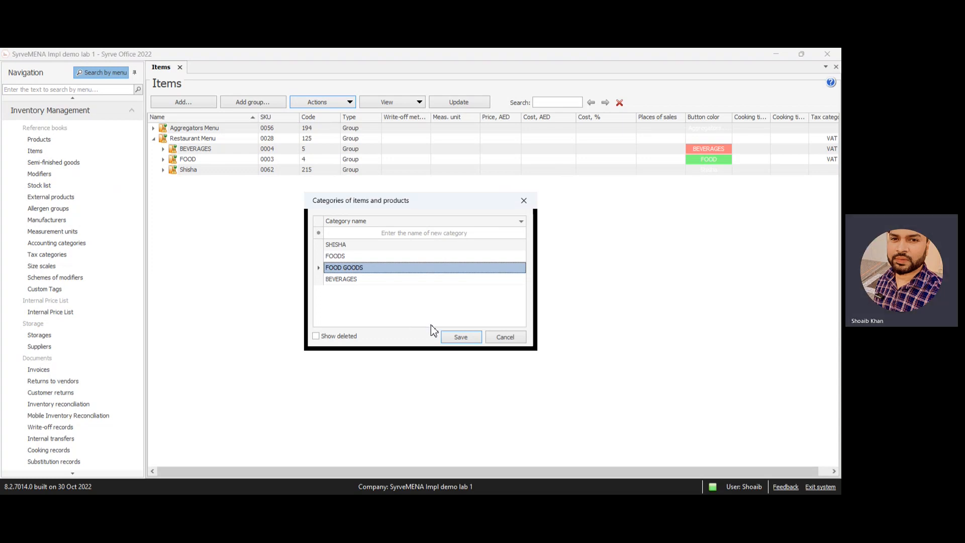
pyautogui.click(461, 337)
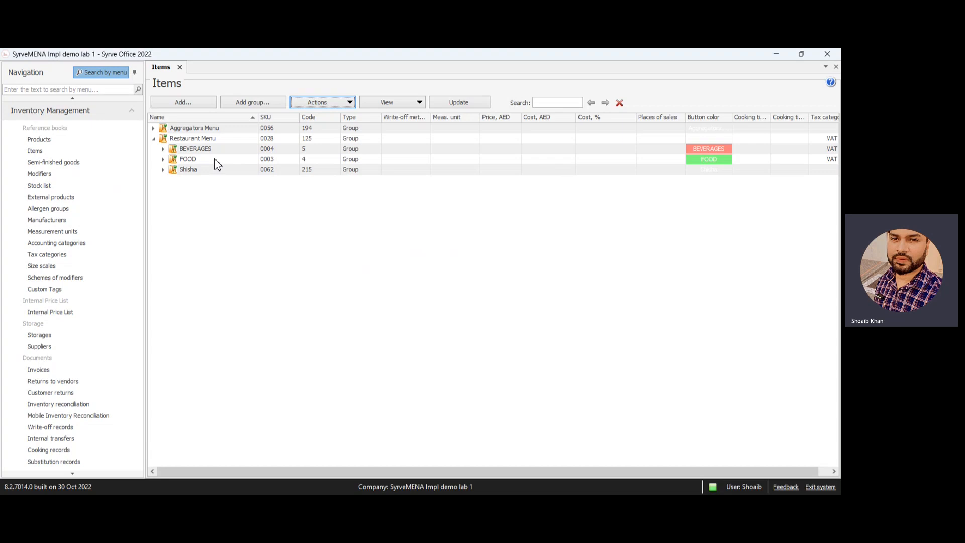
# Set the category of the Red Wine item in the Alcohol Drinks group to BEVERAGES in its additional information
pyautogui.click(164, 149)
pyautogui.click(173, 159)
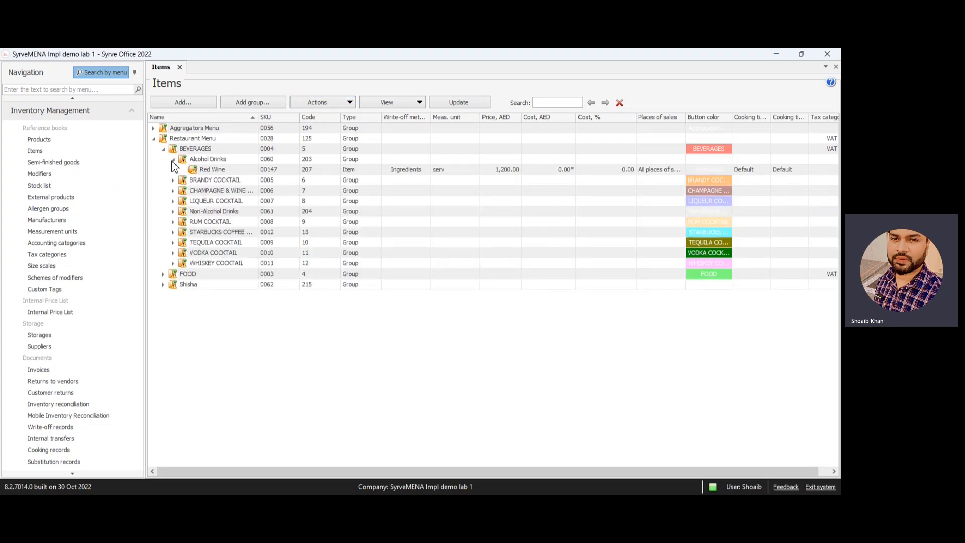
pyautogui.click(173, 180)
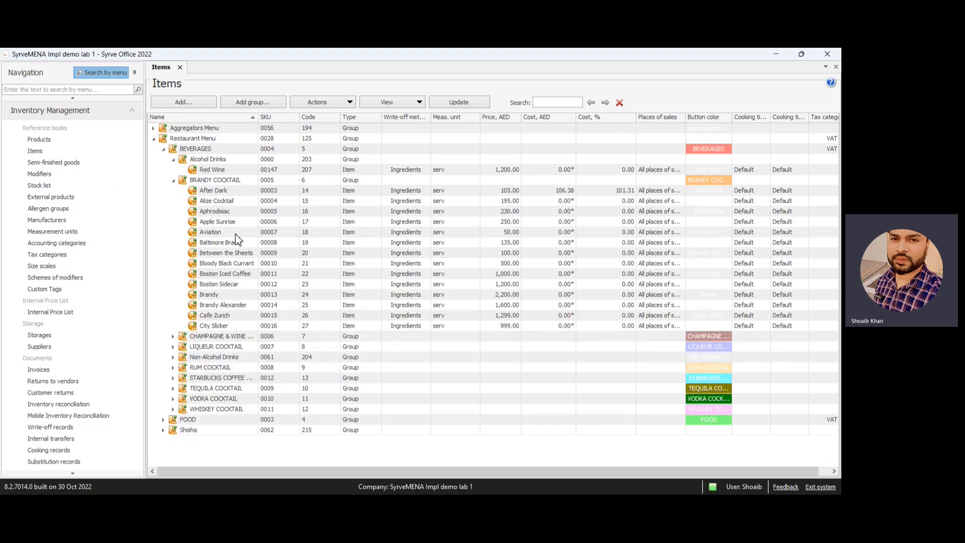
pyautogui.click(217, 173)
pyautogui.doubleClick(217, 173)
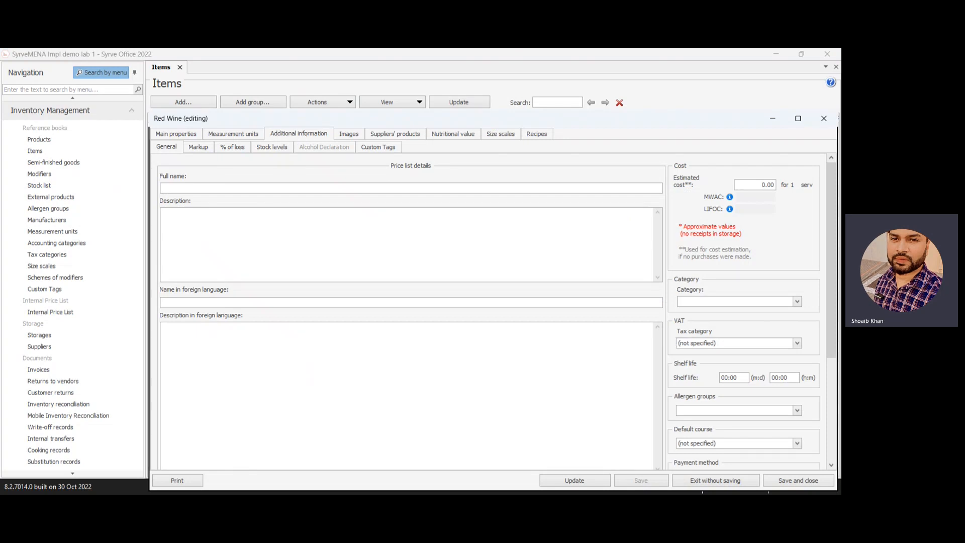
pyautogui.click(797, 302)
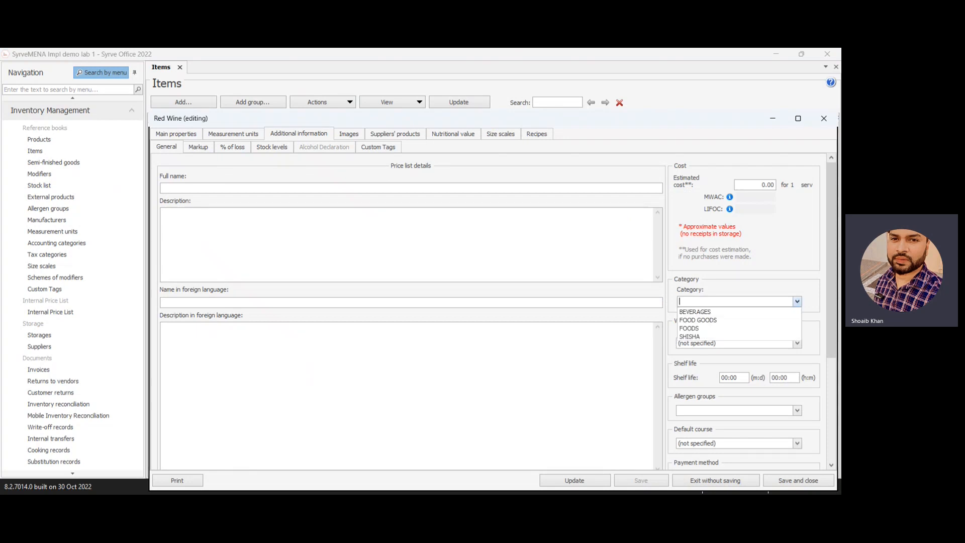
pyautogui.click(695, 311)
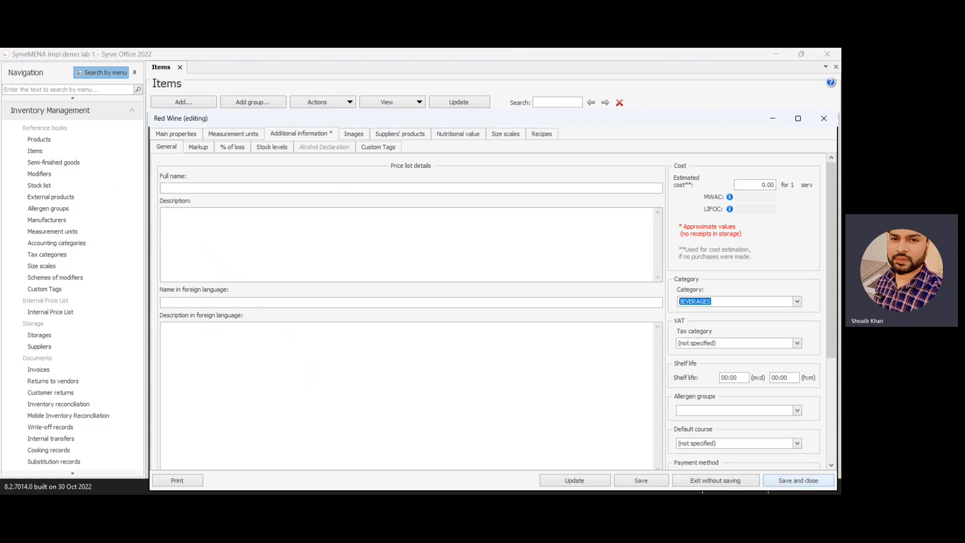
# Review Red Wine's main properties, reselect BEVERAGES as its category, and save and close the item
pyautogui.click(190, 133)
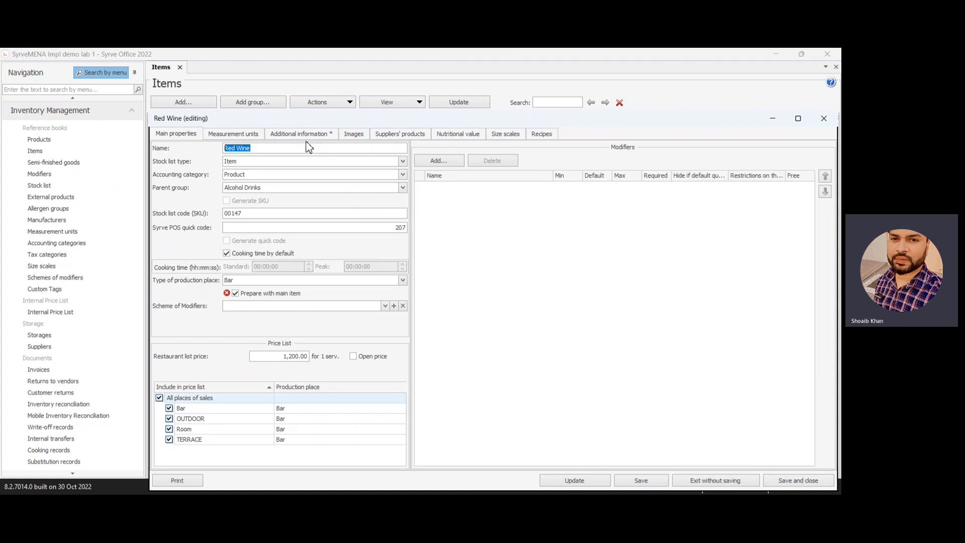
pyautogui.click(290, 135)
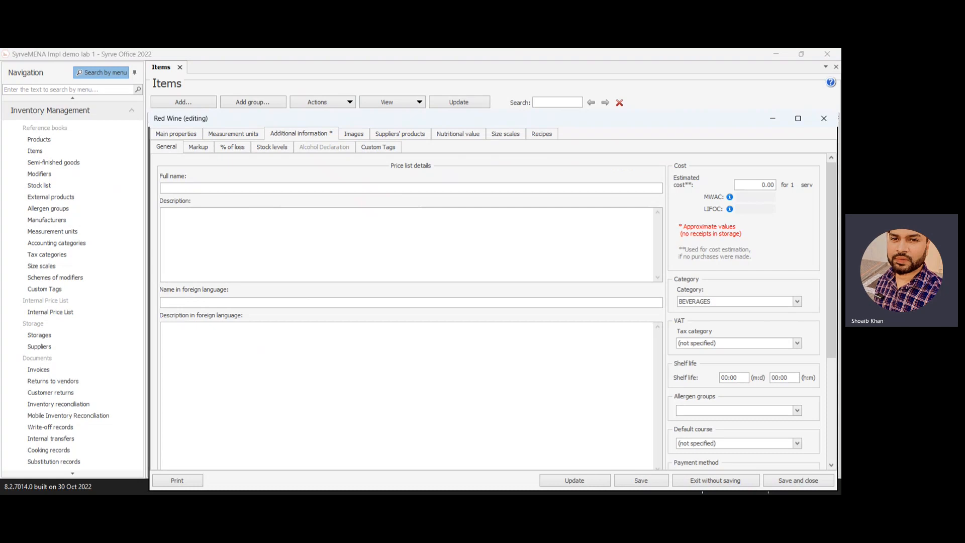
pyautogui.click(798, 301)
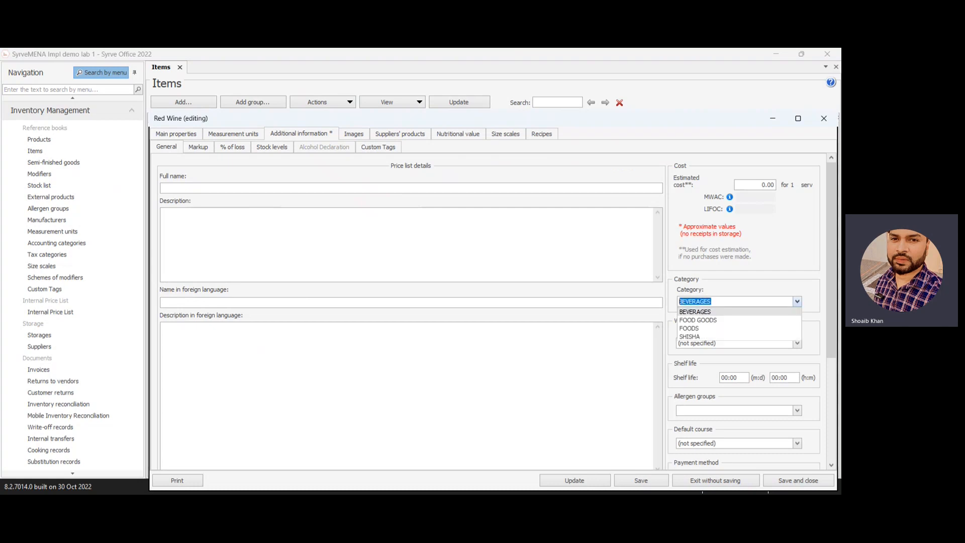
pyautogui.click(695, 312)
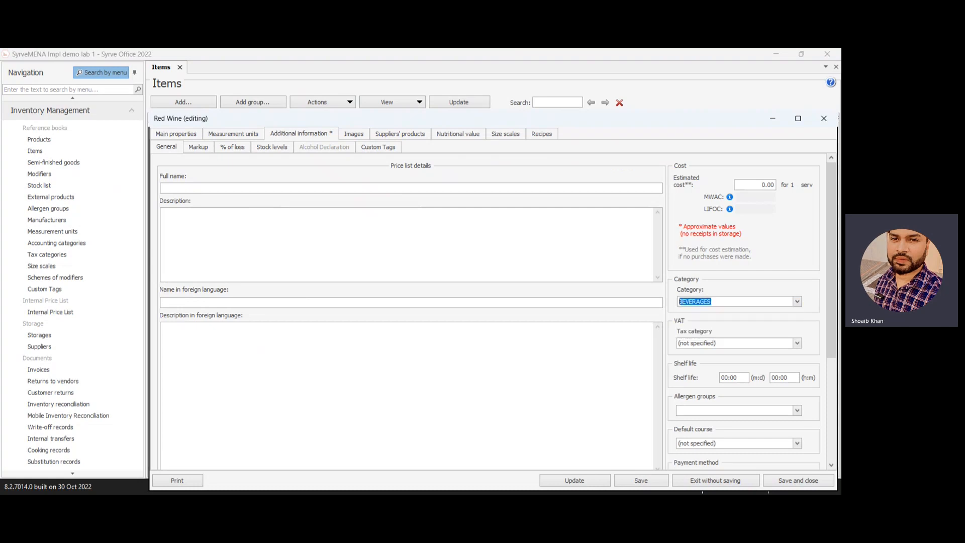
pyautogui.click(798, 481)
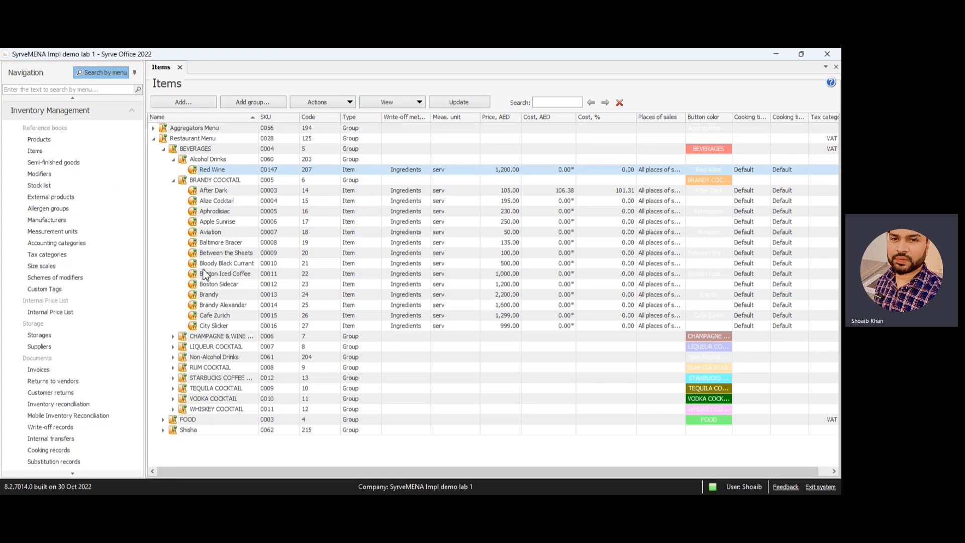
# Expand the remaining drink groups under BEVERAGES, from the champagne and wine group through WHISKEY COCKTAIL
pyautogui.click(173, 335)
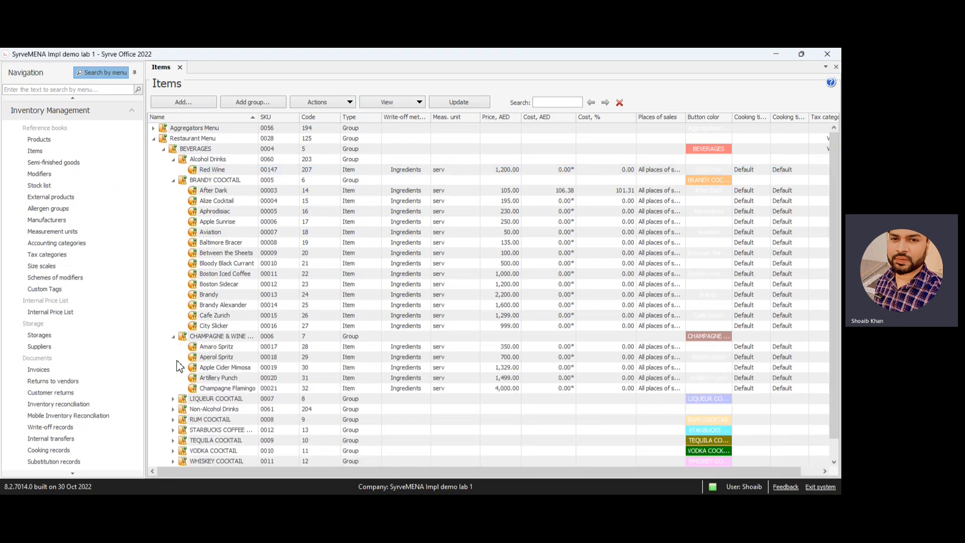
pyautogui.click(173, 399)
pyautogui.scroll(-3, 176, 399)
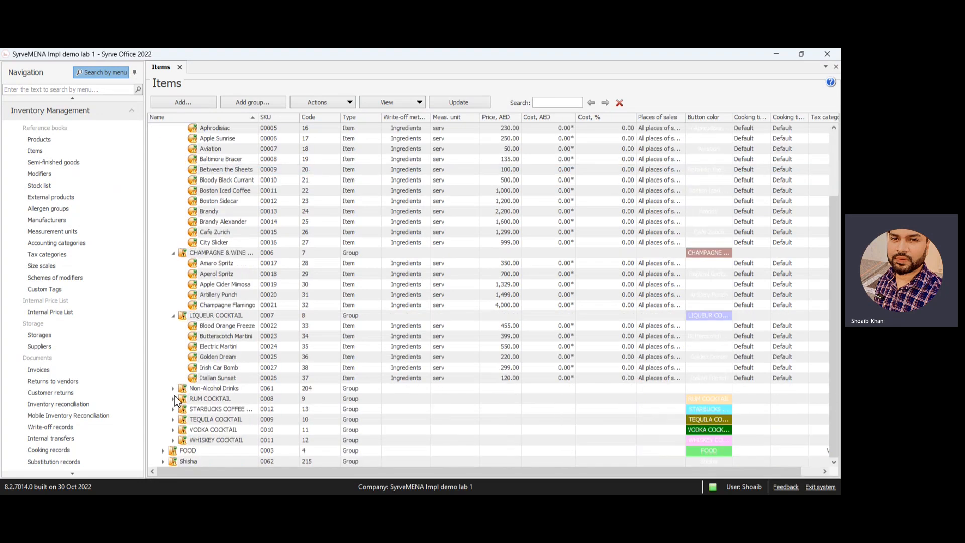
pyautogui.click(173, 388)
pyautogui.click(173, 409)
pyautogui.scroll(-2, 176, 402)
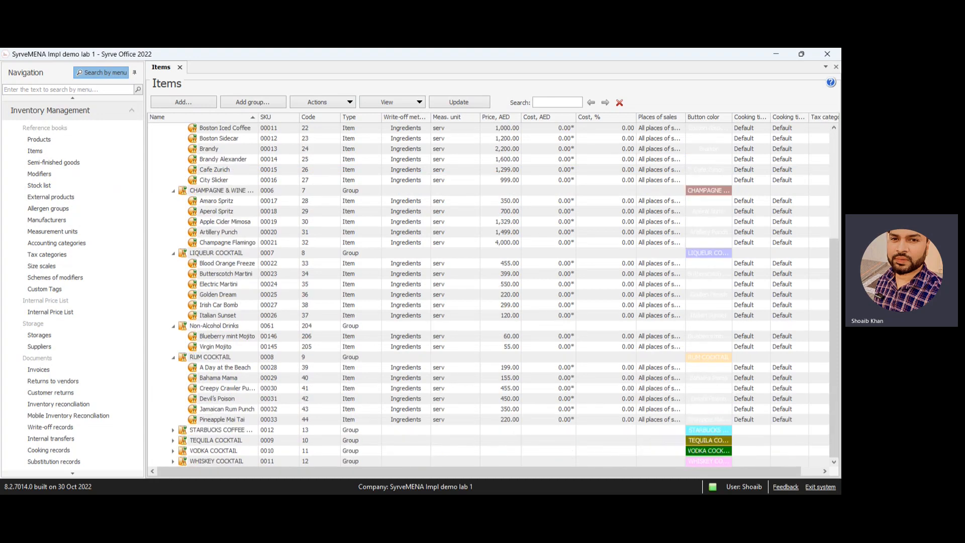
pyautogui.scroll(-1, 191, 408)
pyautogui.click(173, 409)
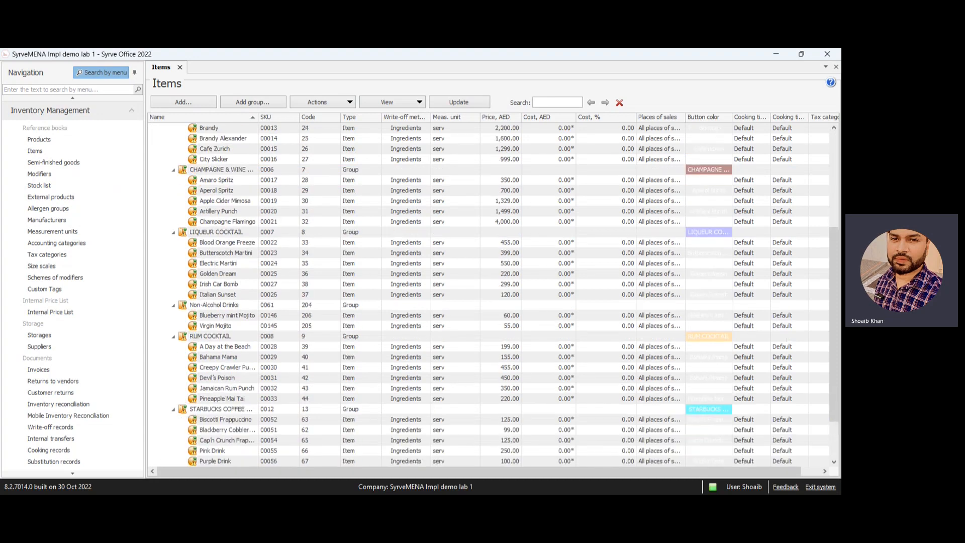
pyautogui.scroll(-2, 188, 409)
pyautogui.click(173, 419)
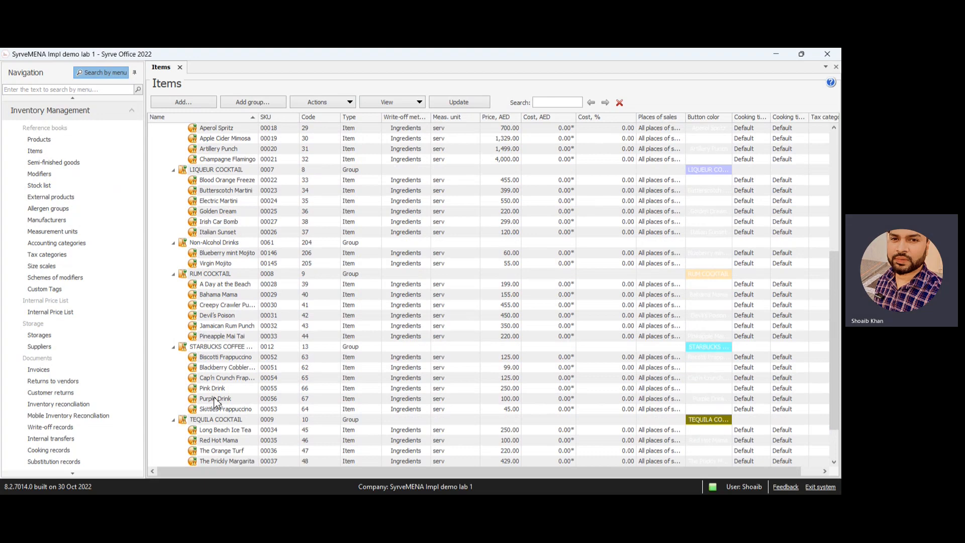
pyautogui.scroll(-2, 214, 403)
pyautogui.click(173, 429)
pyautogui.scroll(-2, 214, 400)
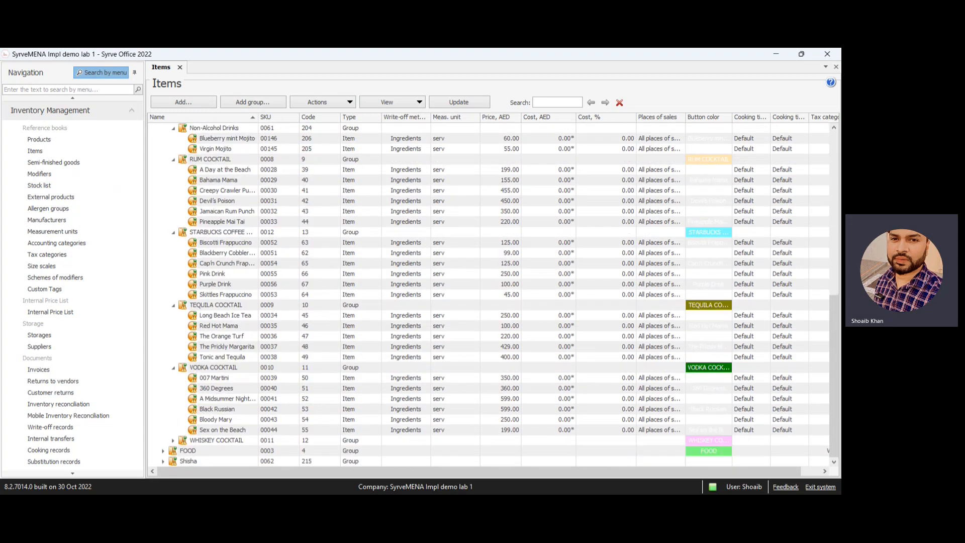
pyautogui.click(173, 440)
pyautogui.scroll(-2, 214, 427)
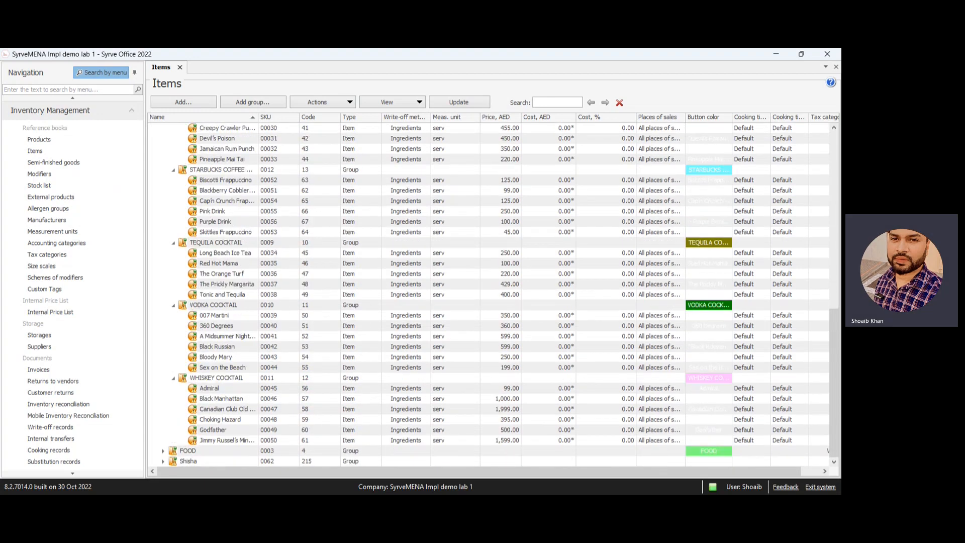
# Bulk-edit all rows from the last WHISKEY COCKTAIL item up to the start of the list, assigning the BEVERAGES category, and save
pyautogui.click(226, 440)
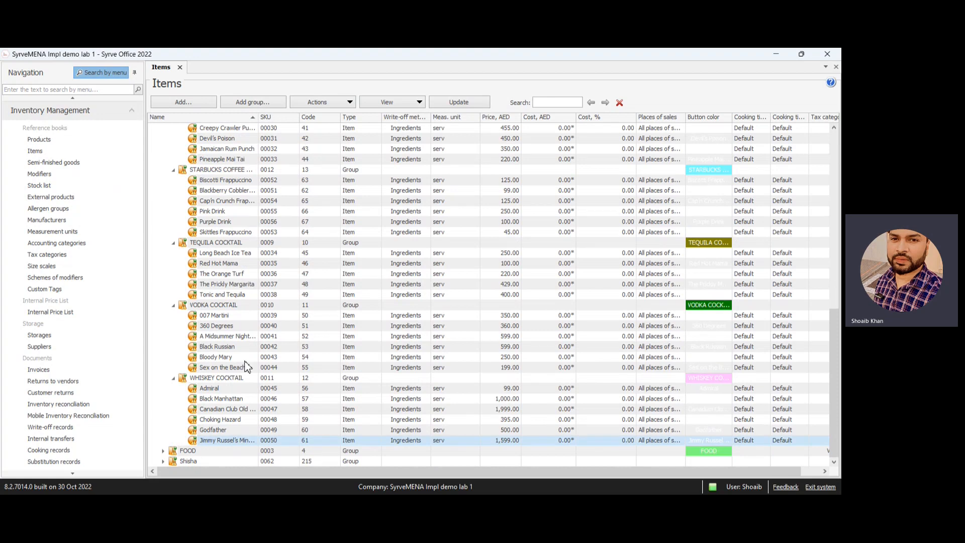
pyautogui.keyDown('shift'); pyautogui.click(253, 340); pyautogui.keyUp('shift')
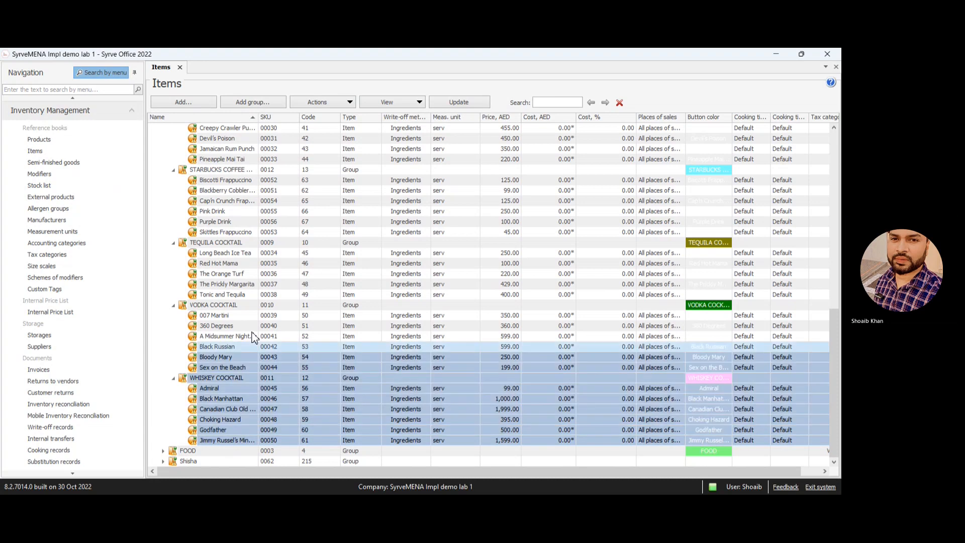
pyautogui.hotkey('shift', 'Up')
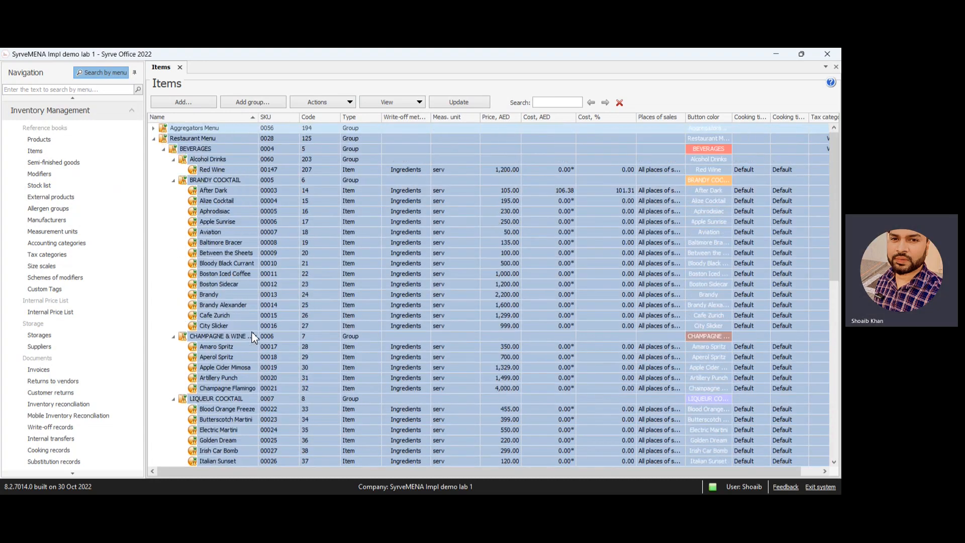
pyautogui.hotkey('ctrl', 'Down')
pyautogui.hotkey('ctrl', 'Down')
pyautogui.hotkey('ctrl', 'Down')
pyautogui.hotkey('ctrl', 'Down')
pyautogui.hotkey('ctrl', 'Down')
pyautogui.hotkey('ctrl', 'Down')
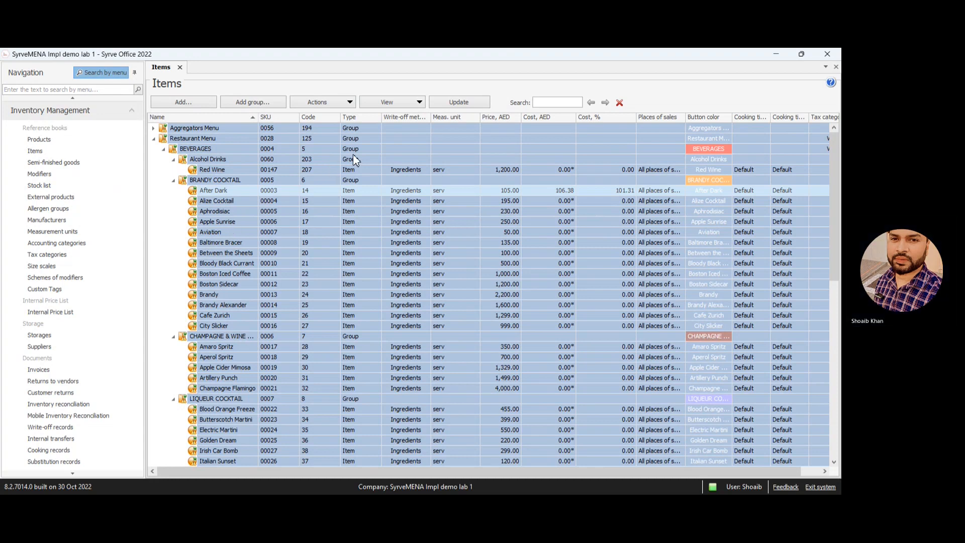
pyautogui.click(345, 102)
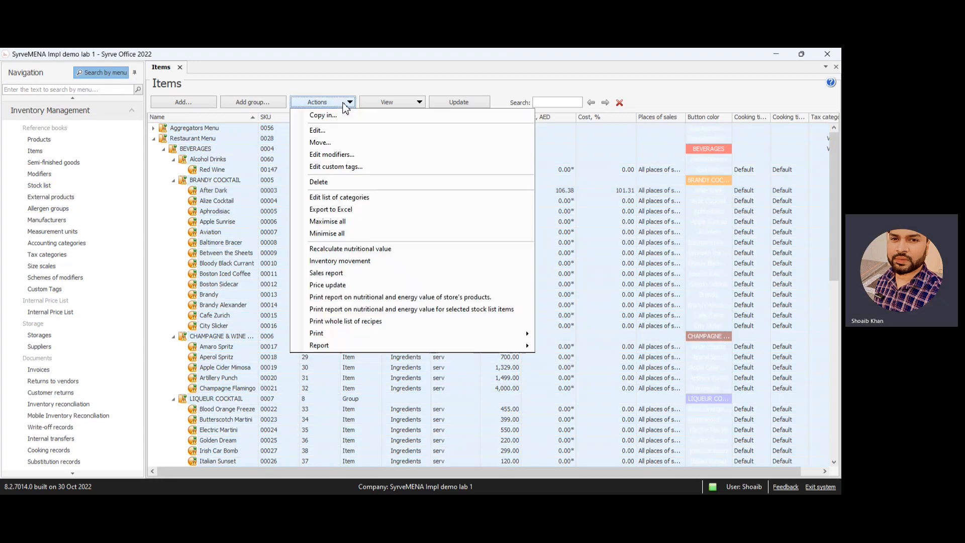
pyautogui.click(334, 131)
pyautogui.click(398, 143)
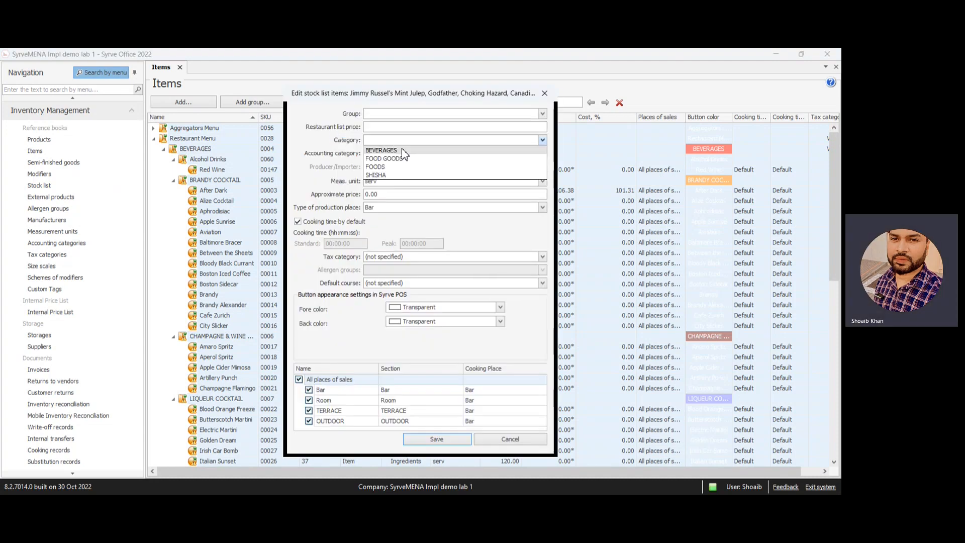
pyautogui.click(403, 150)
pyautogui.click(437, 439)
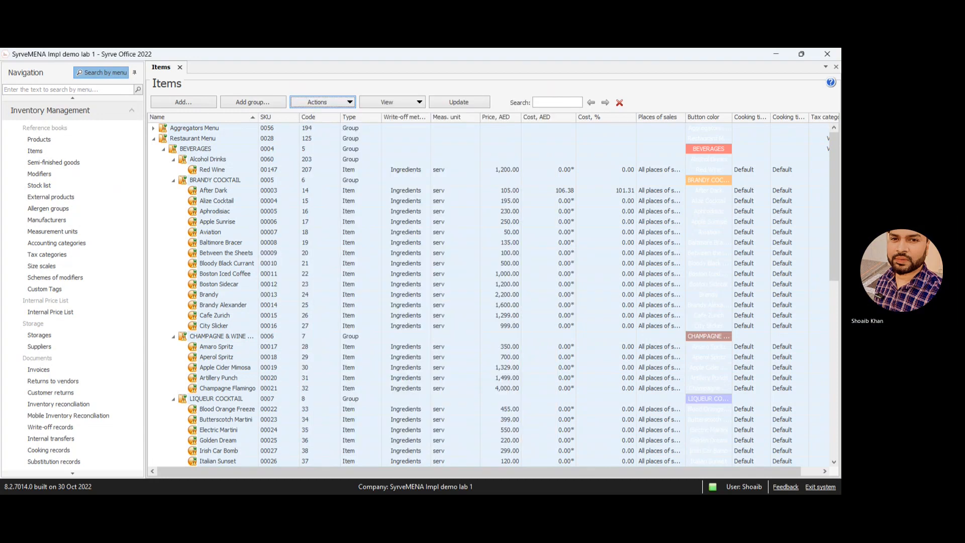
# Check the category assigned to the After Dark item in the BRANDY COCKTAIL group and close its card
pyautogui.click(214, 192)
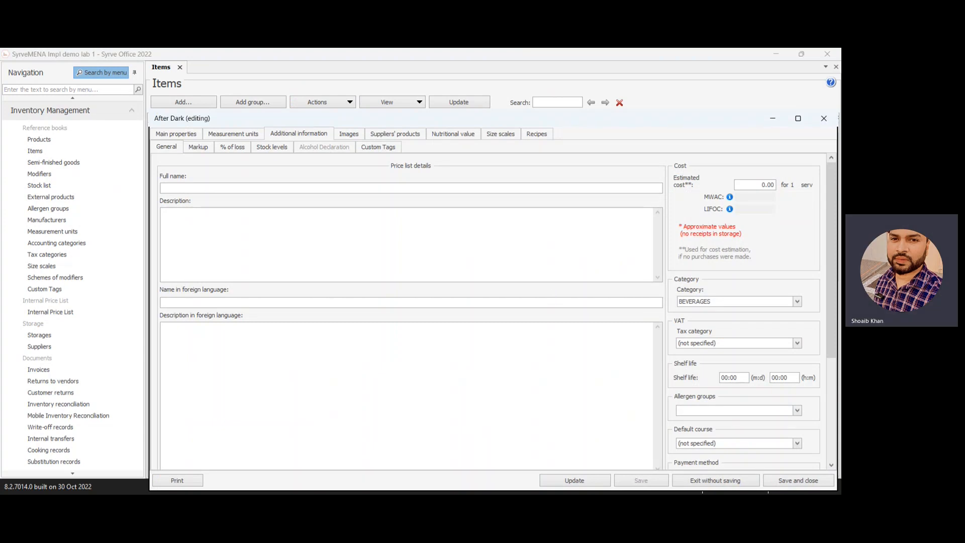
pyautogui.click(824, 118)
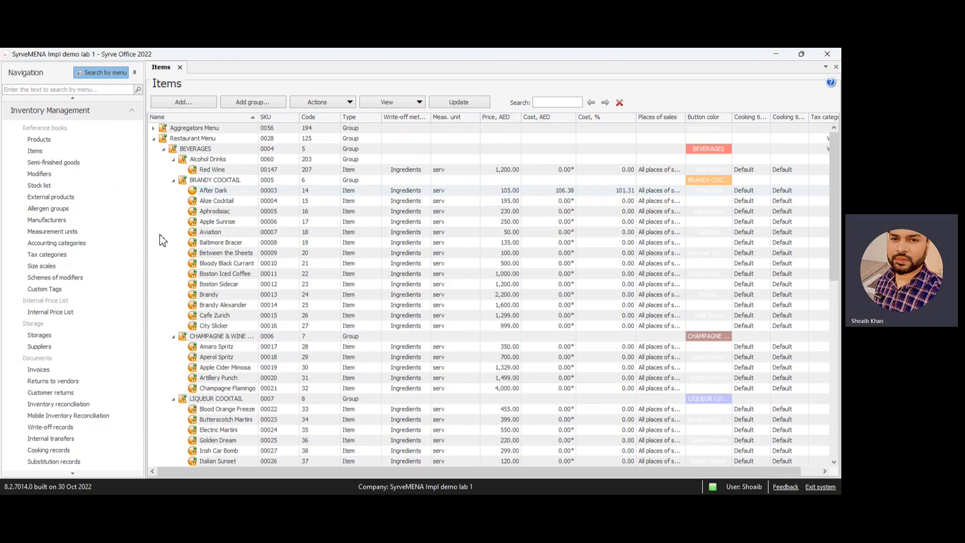
# Collapse BEVERAGES, expand Shisha, bulk-edit its items from Exotic Shisha to Signature Shisha to assign the SHISHA category, and save
pyautogui.click(163, 149)
pyautogui.click(163, 170)
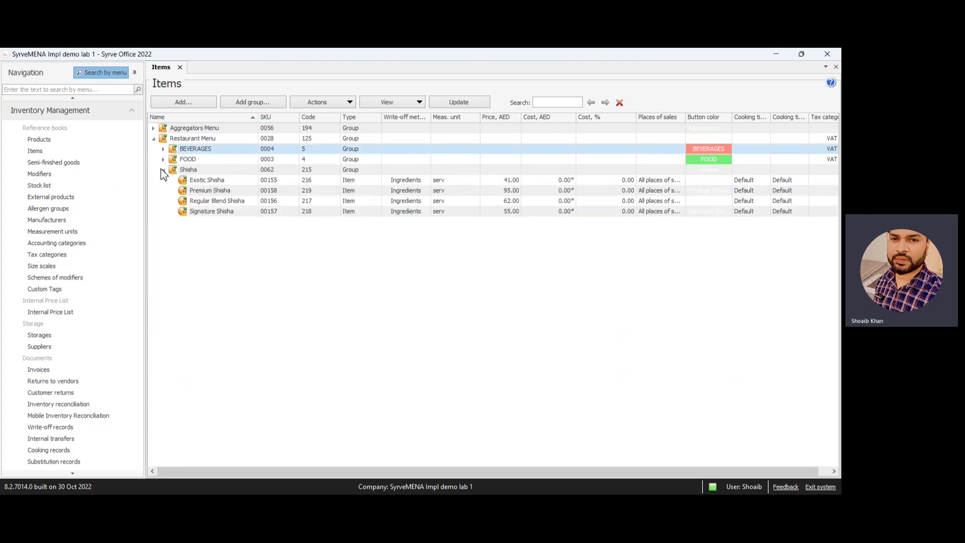
pyautogui.click(201, 182)
pyautogui.hotkey('shift', 'Down')
pyautogui.hotkey('shift', 'Down')
pyautogui.hotkey('shift', 'Down')
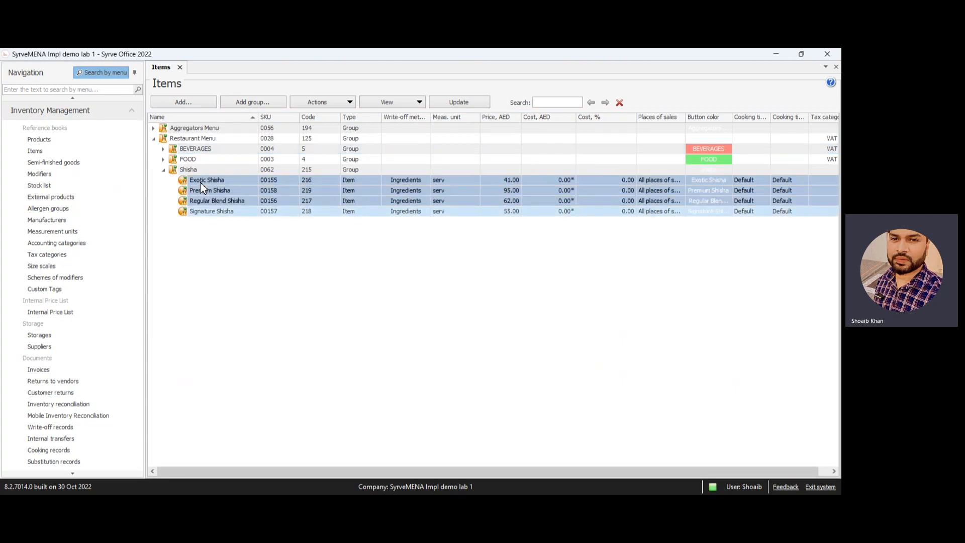
pyautogui.rightClick(200, 182)
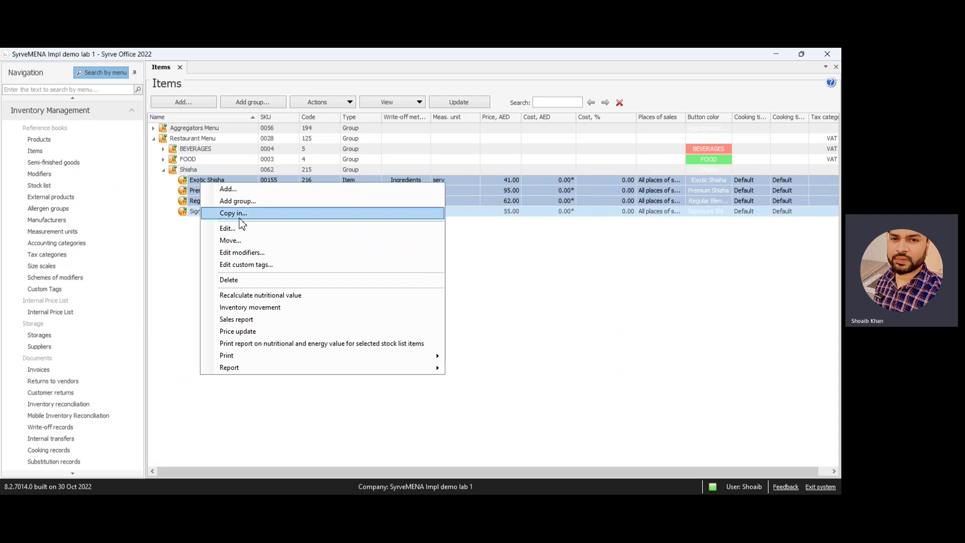
pyautogui.click(241, 233)
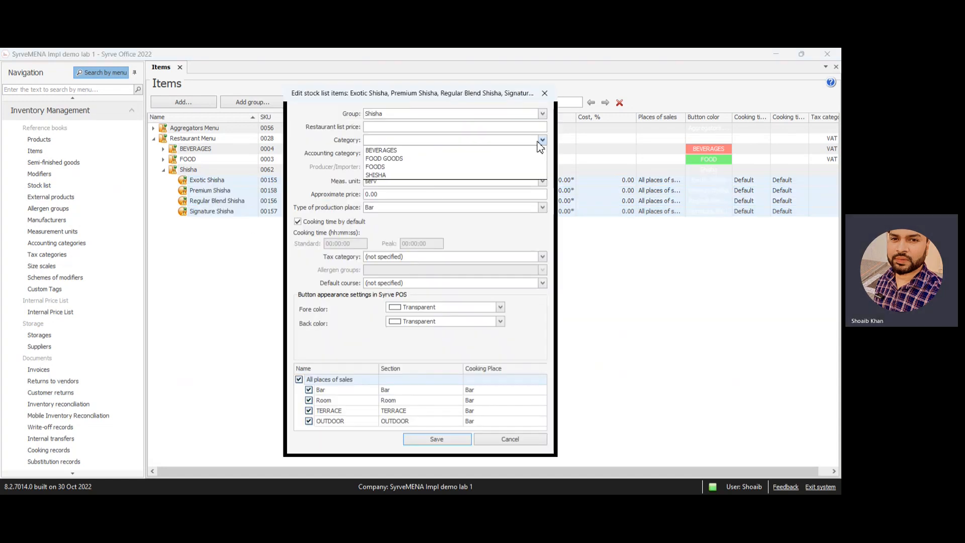
pyautogui.click(395, 175)
pyautogui.click(436, 439)
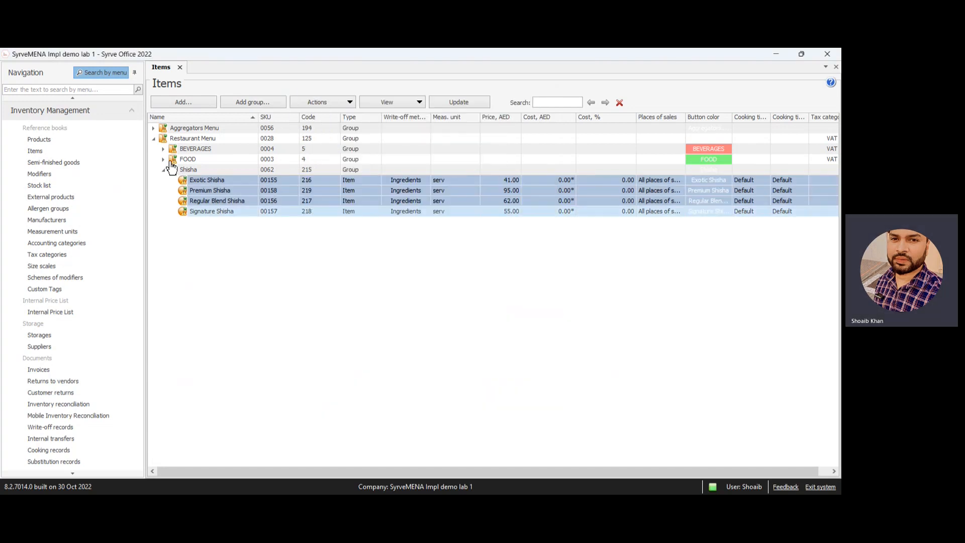
# Collapse the Shisha group and expand FOOD with its BURGERS, Craps, SALAD and SANDWITCHES subgroups
pyautogui.click(163, 160)
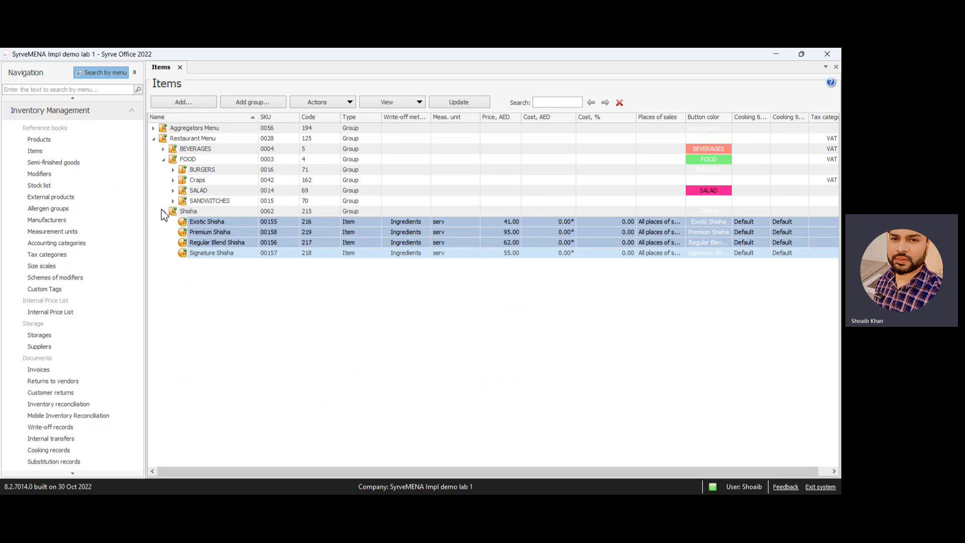
pyautogui.click(163, 212)
pyautogui.click(173, 170)
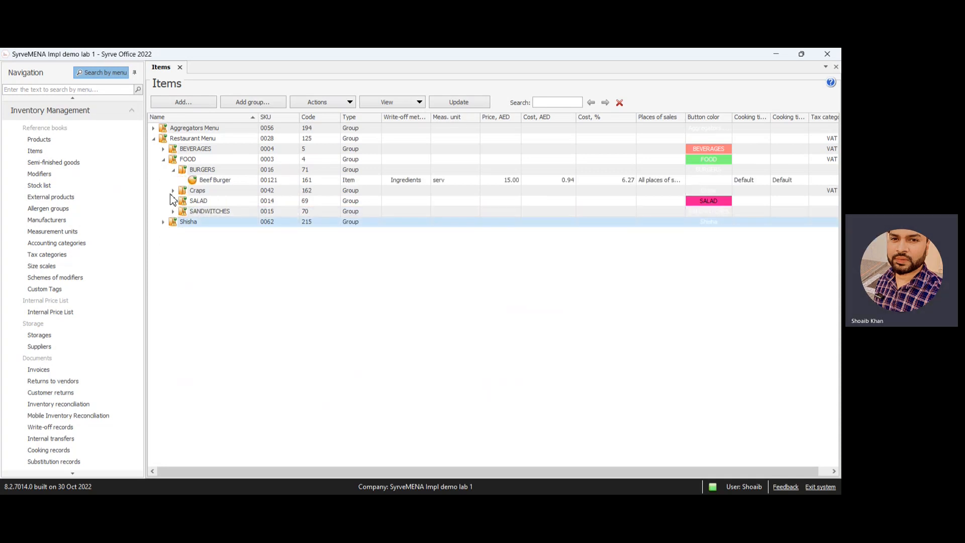
pyautogui.click(173, 191)
pyautogui.click(173, 212)
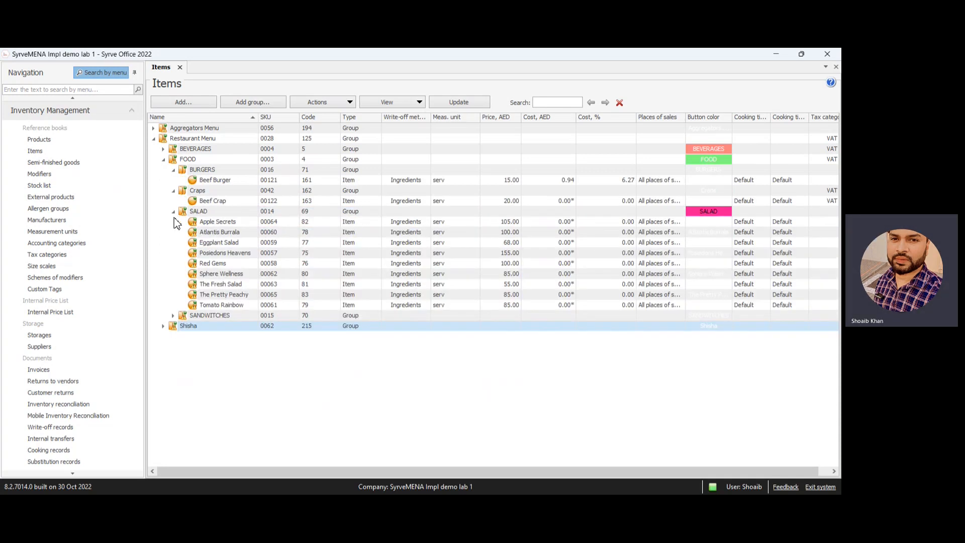
pyautogui.click(173, 316)
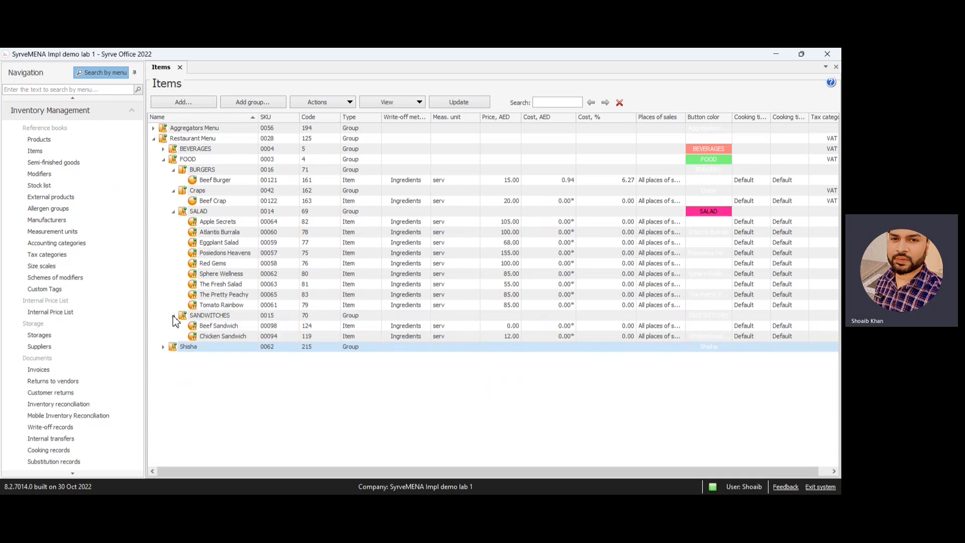
# Bulk-edit all rows from Chicken Sandwich up to Beef Burger, assigning the FOODS category, and save
pyautogui.click(227, 339)
pyautogui.hotkey('shift', 'Up')
pyautogui.hotkey('shift', 'Up')
pyautogui.hotkey('shift', 'Up')
pyautogui.hotkey('shift', 'Up')
pyautogui.hotkey('shift', 'Up')
pyautogui.hotkey('shift', 'Up')
pyautogui.hotkey('shift', 'Up')
pyautogui.hotkey('shift', 'Up')
pyautogui.hotkey('shift', 'Up')
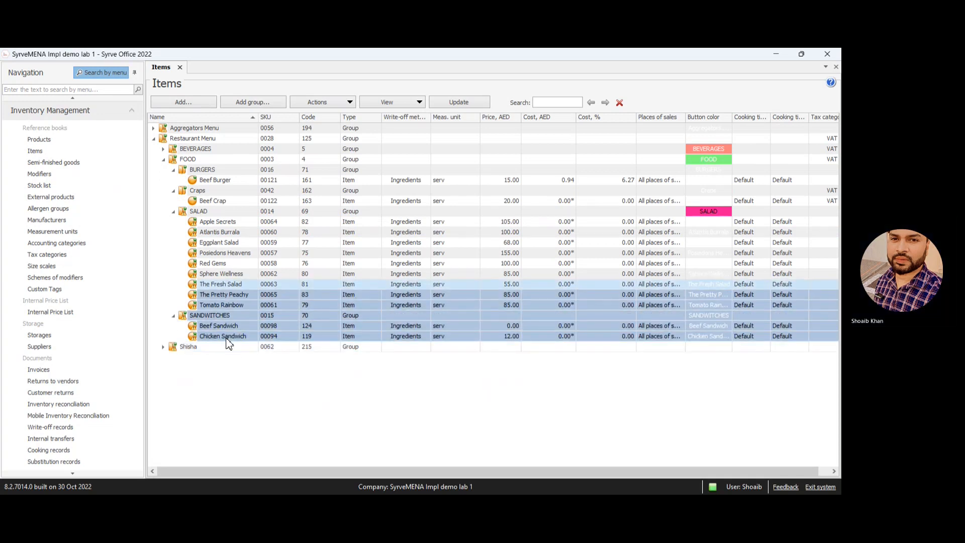
pyautogui.hotkey('shift', 'Up')
pyautogui.hotkey('shift', 'Up')
pyautogui.hotkey('shift', 'Up')
pyautogui.hotkey('shift', 'Up')
pyautogui.hotkey('shift', 'Up')
pyautogui.hotkey('shift', 'Up')
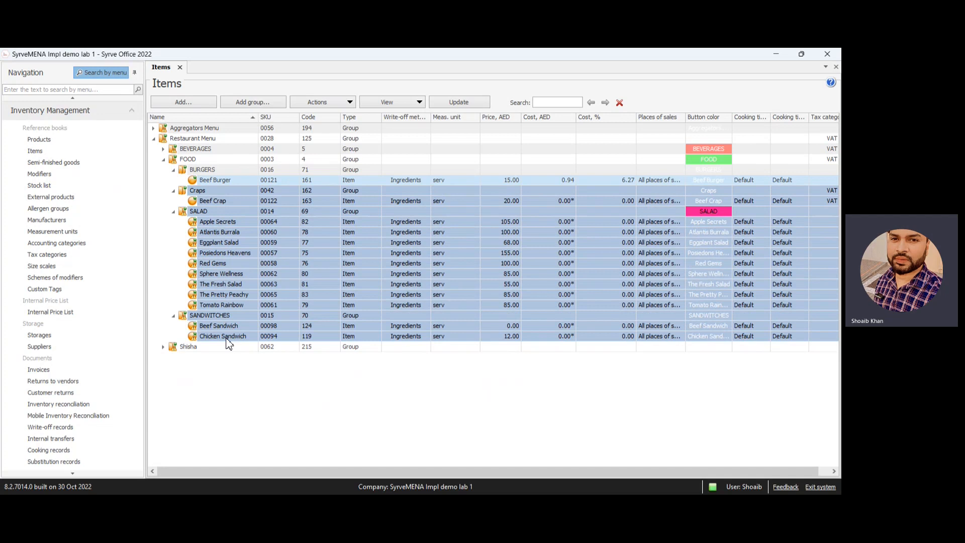
pyautogui.click(349, 102)
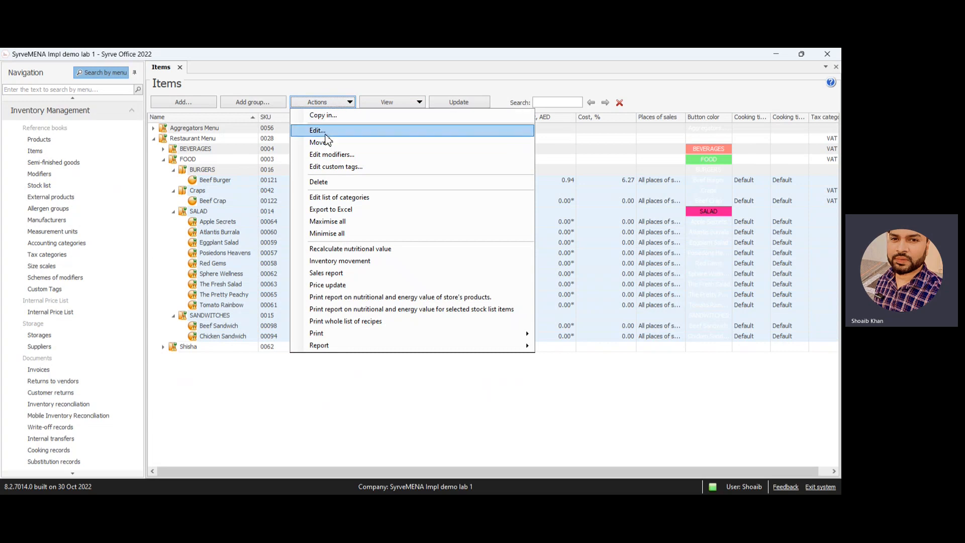
pyautogui.rightClick(238, 244)
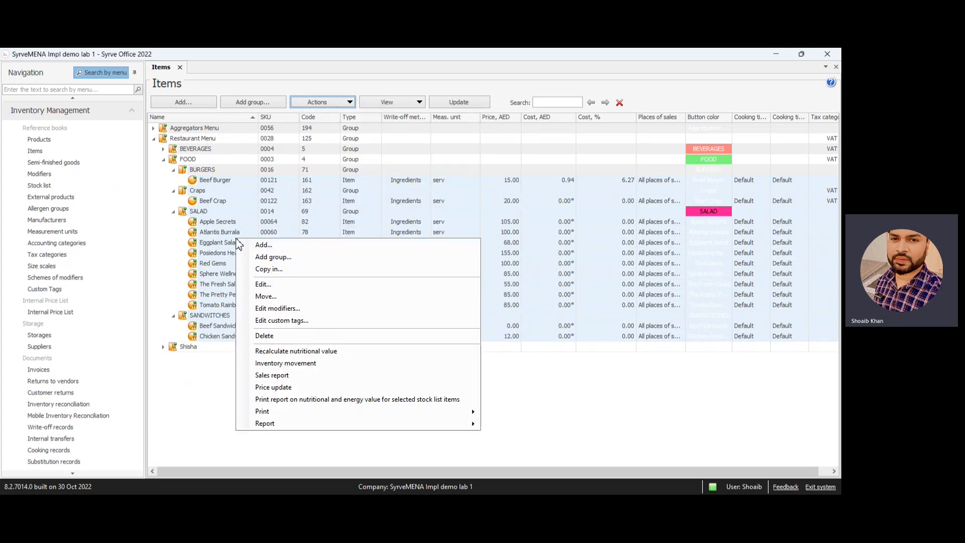
pyautogui.click(286, 284)
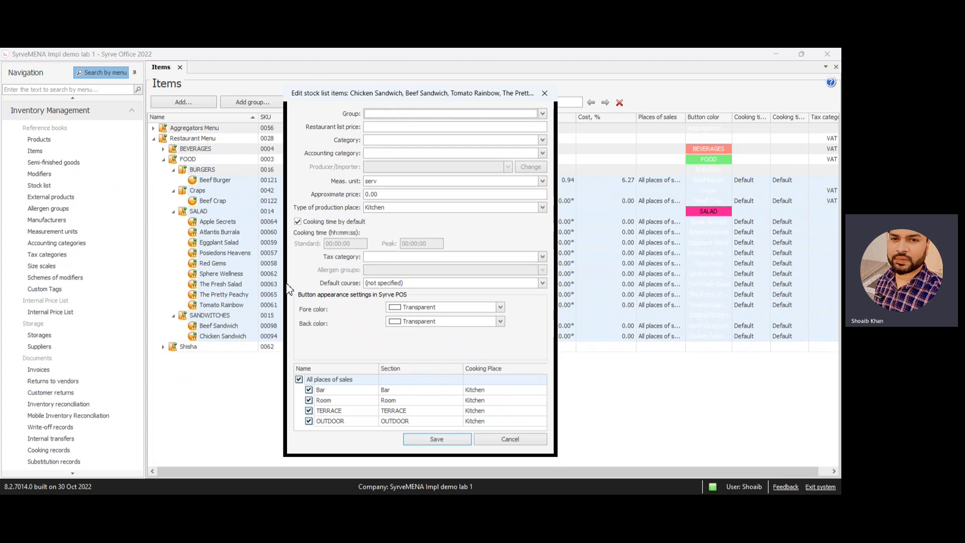
pyautogui.click(456, 139)
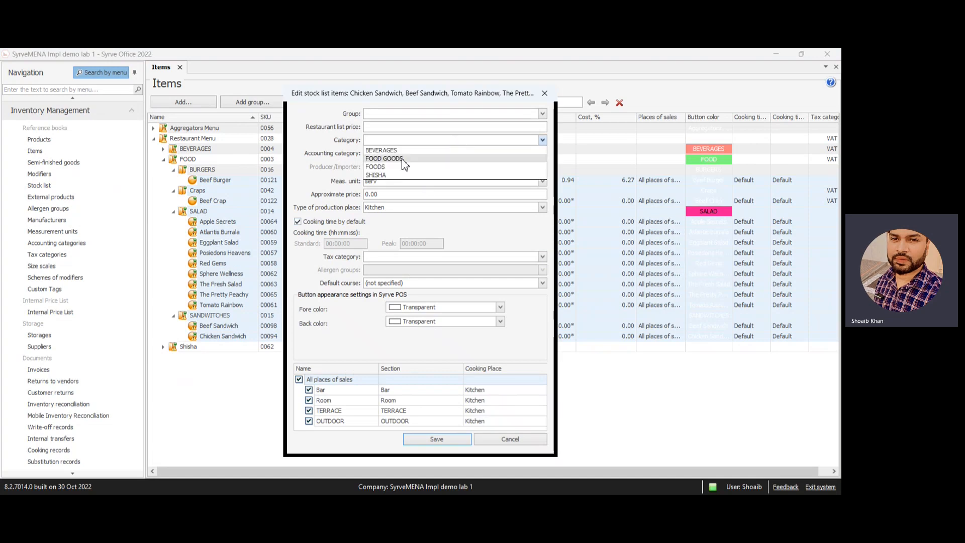
pyautogui.click(382, 167)
pyautogui.click(437, 439)
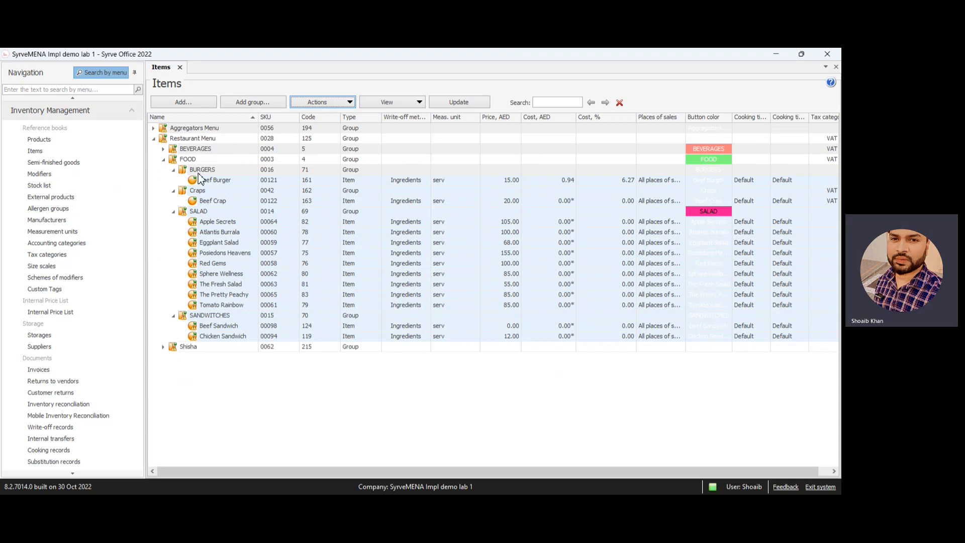
# Open the OLAP Sales report from the Retail Sales reports and load the Category wise Sales Report format
pyautogui.click(131, 111)
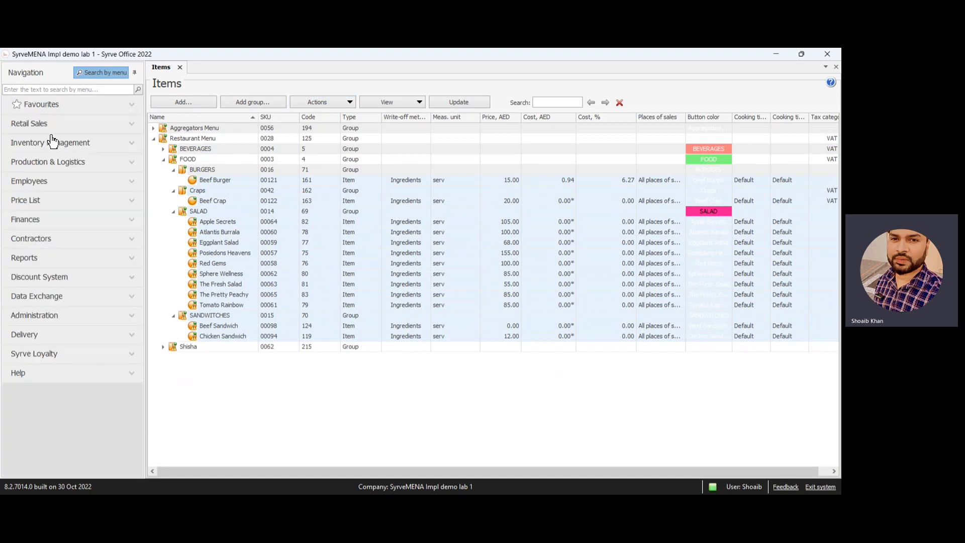
pyautogui.click(129, 130)
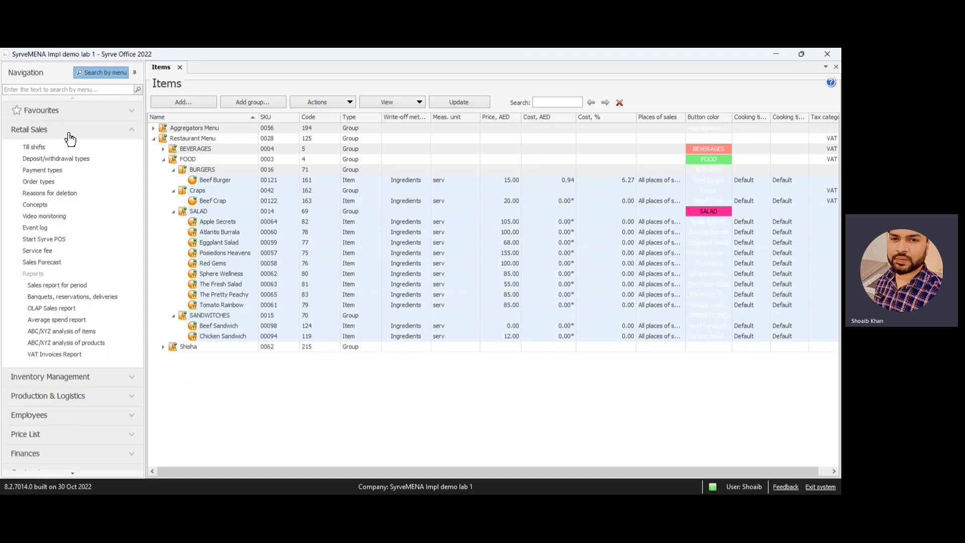
pyautogui.click(67, 309)
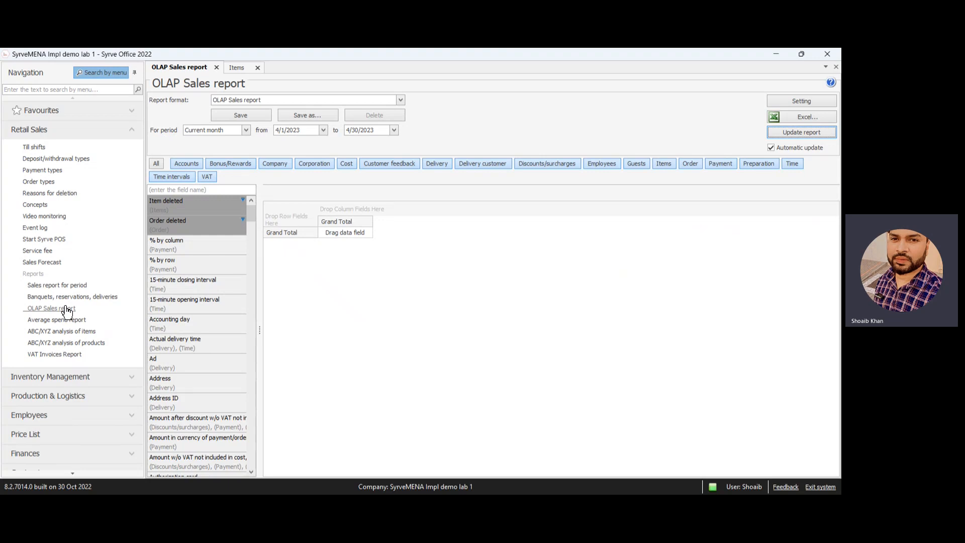
pyautogui.click(400, 99)
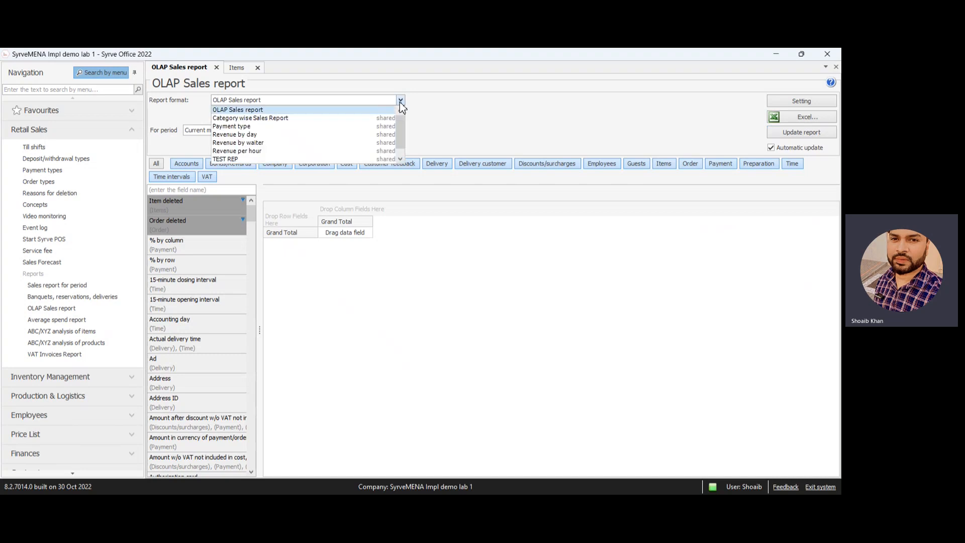
pyautogui.click(277, 128)
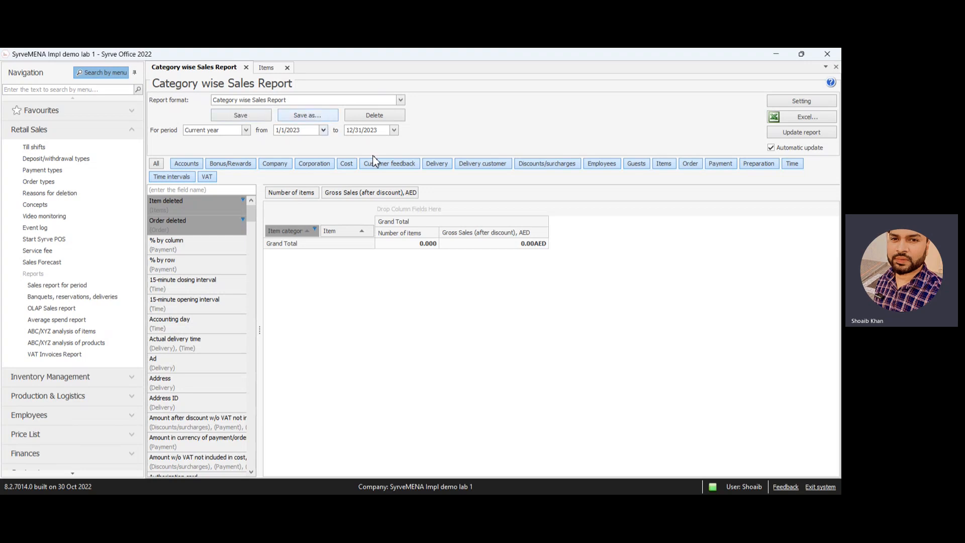
# Filter the report's item category field to include BEVERAGES, FOODS and SHISHA
pyautogui.click(315, 229)
pyautogui.click(320, 272)
pyautogui.click(321, 281)
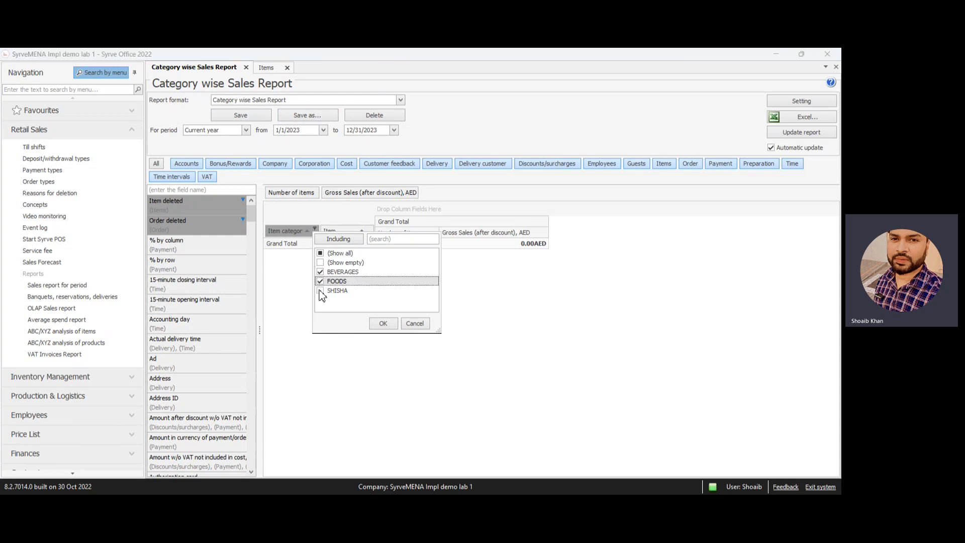
pyautogui.click(320, 291)
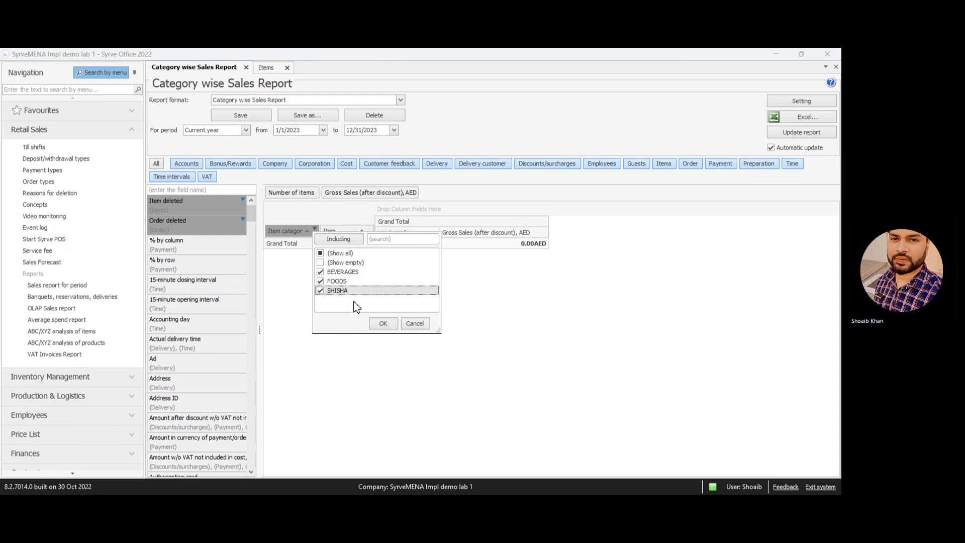
pyautogui.click(382, 324)
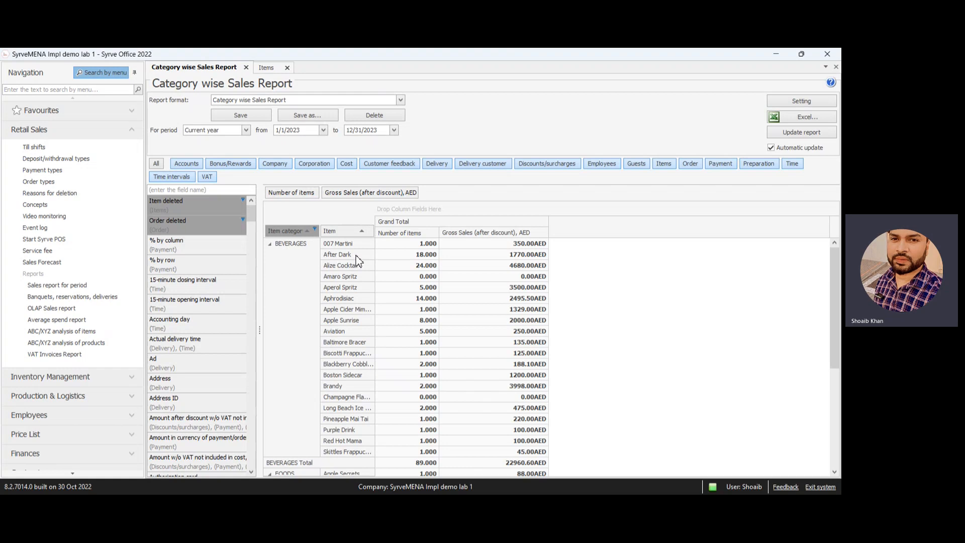
# Review the item quantities, gross sales and category totals for BEVERAGES, FOODS and SHISHA in the report
pyautogui.scroll(-3, 403, 327)
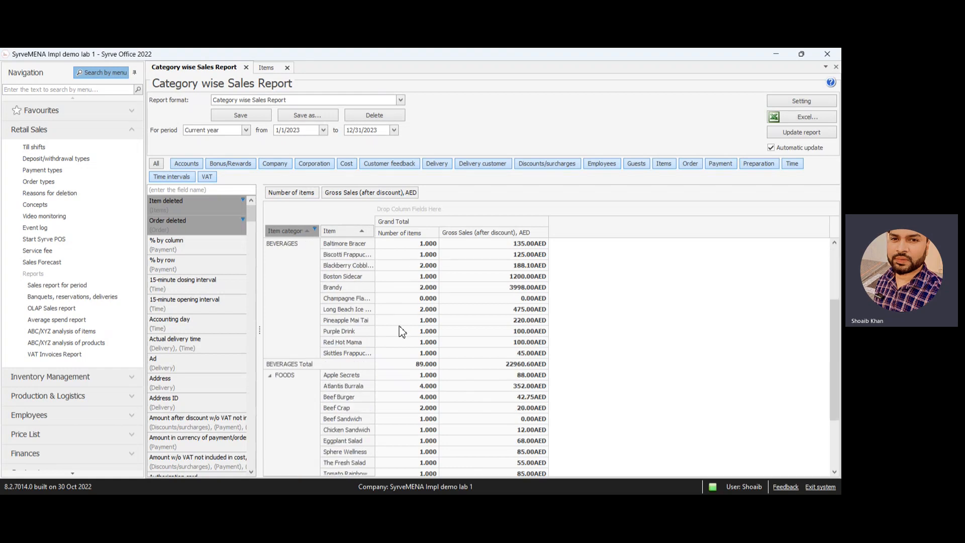
pyautogui.scroll(-3, 331, 399)
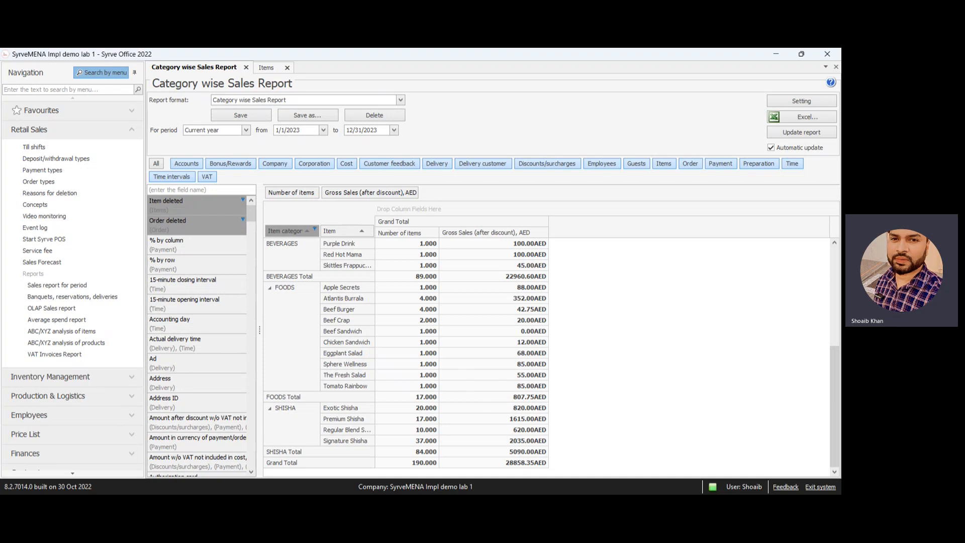
pyautogui.scroll(3, 364, 380)
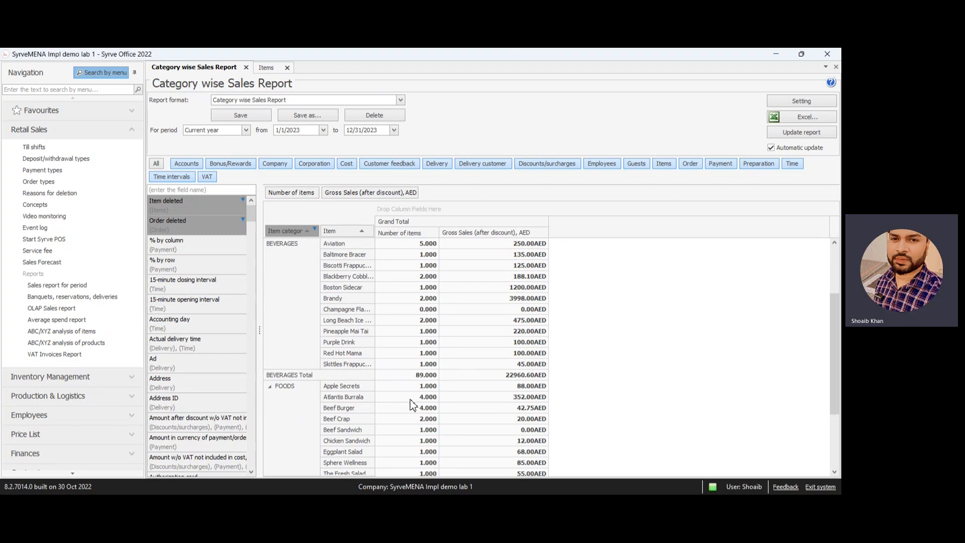
pyautogui.scroll(-3, 414, 405)
pyautogui.scroll(4, 395, 367)
pyautogui.scroll(3, 393, 366)
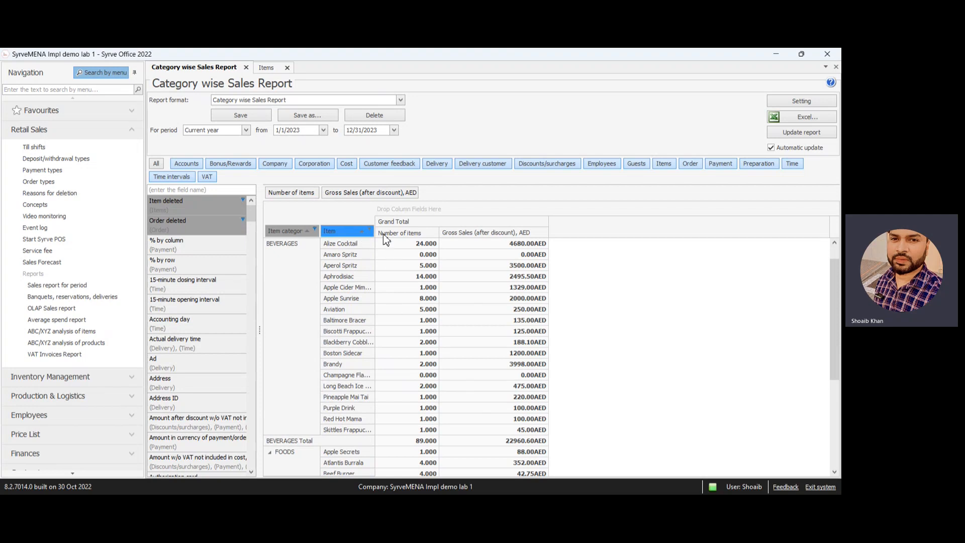
# Sort the report by number of items in ascending order and remove the Item field so only categories are listed
pyautogui.click(425, 234)
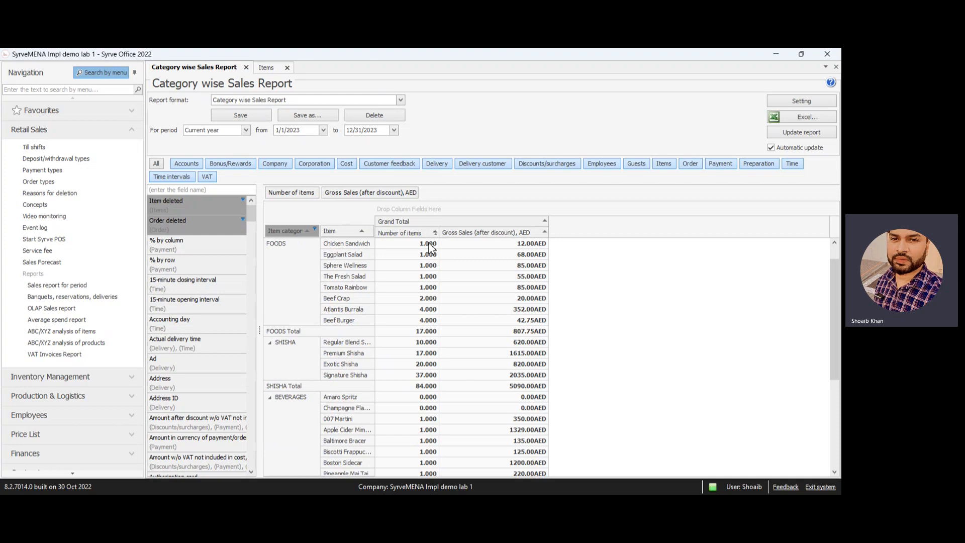
pyautogui.click(428, 235)
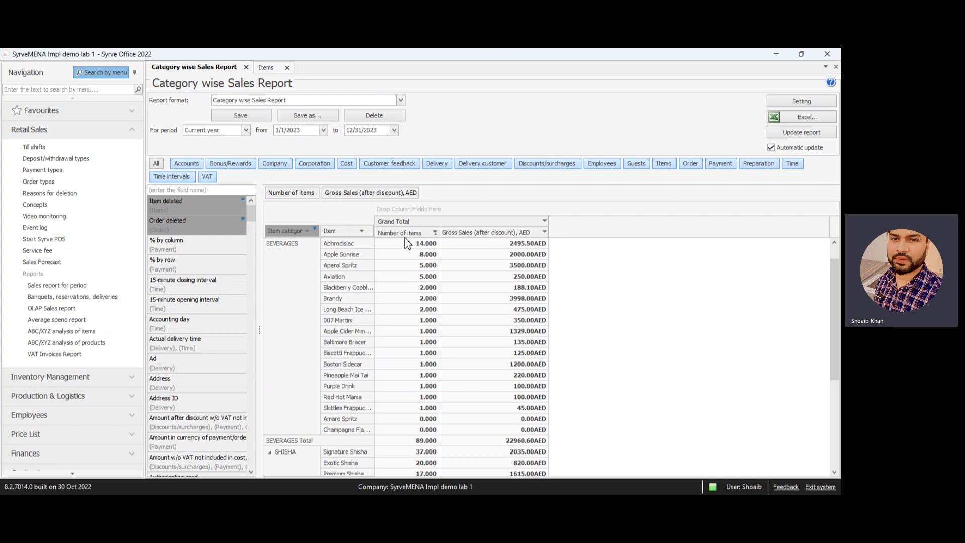
pyautogui.click(426, 234)
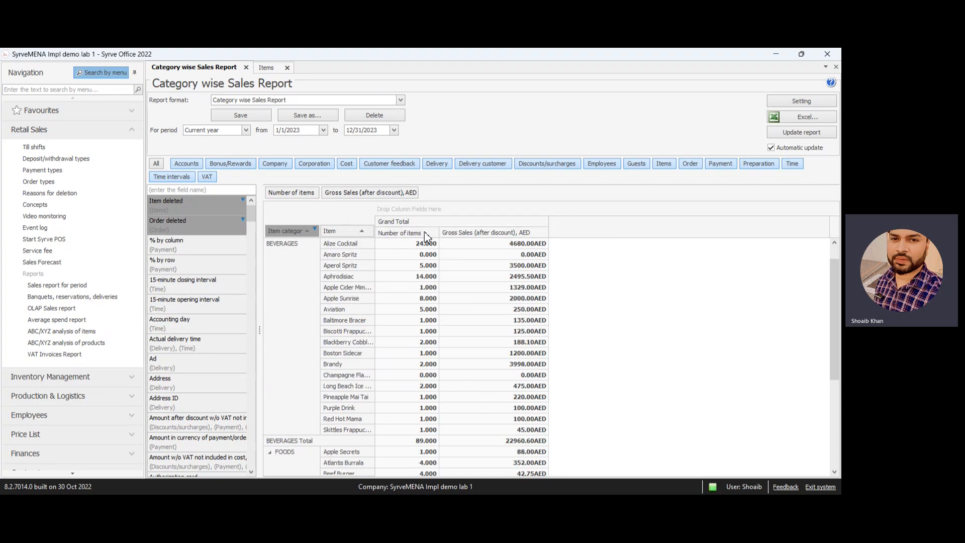
pyautogui.click(426, 234)
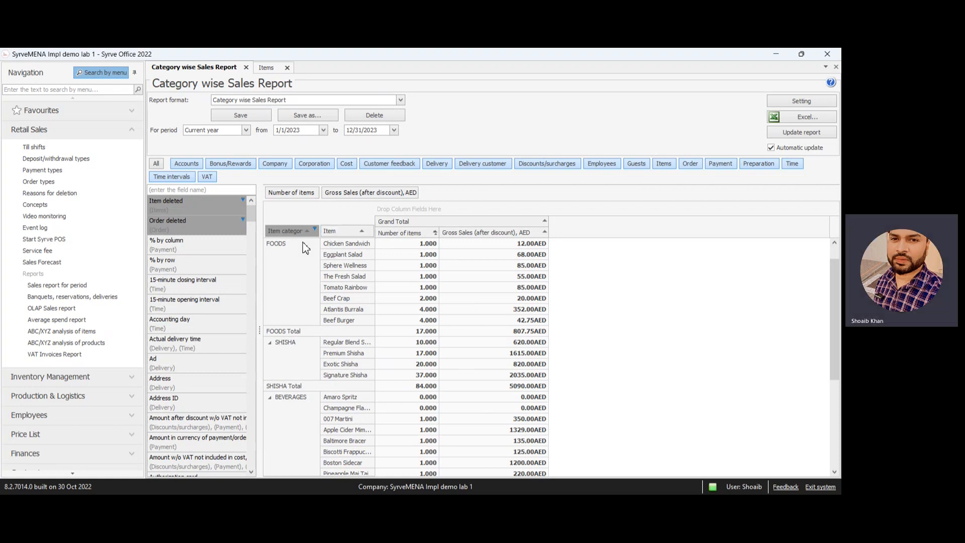
pyautogui.moveTo(339, 232); pyautogui.dragTo(200, 237)
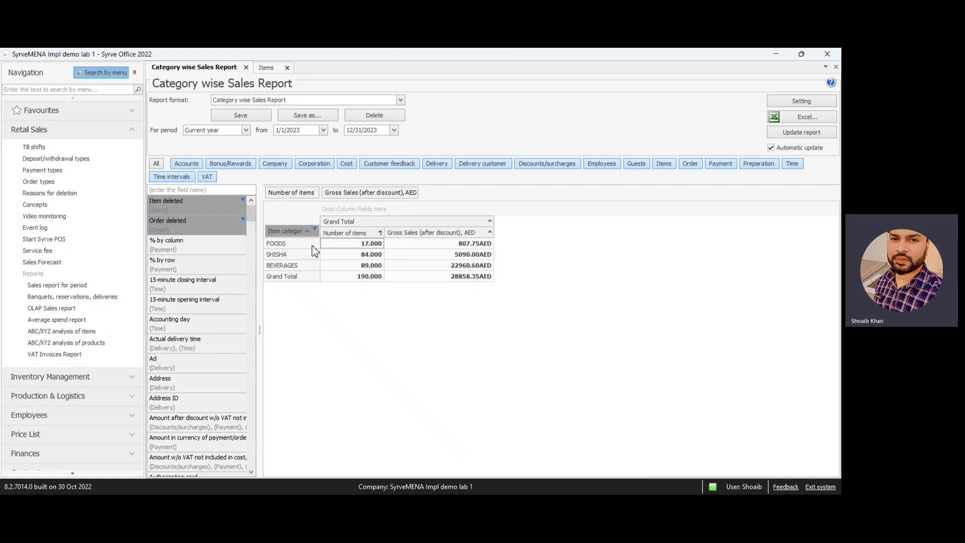